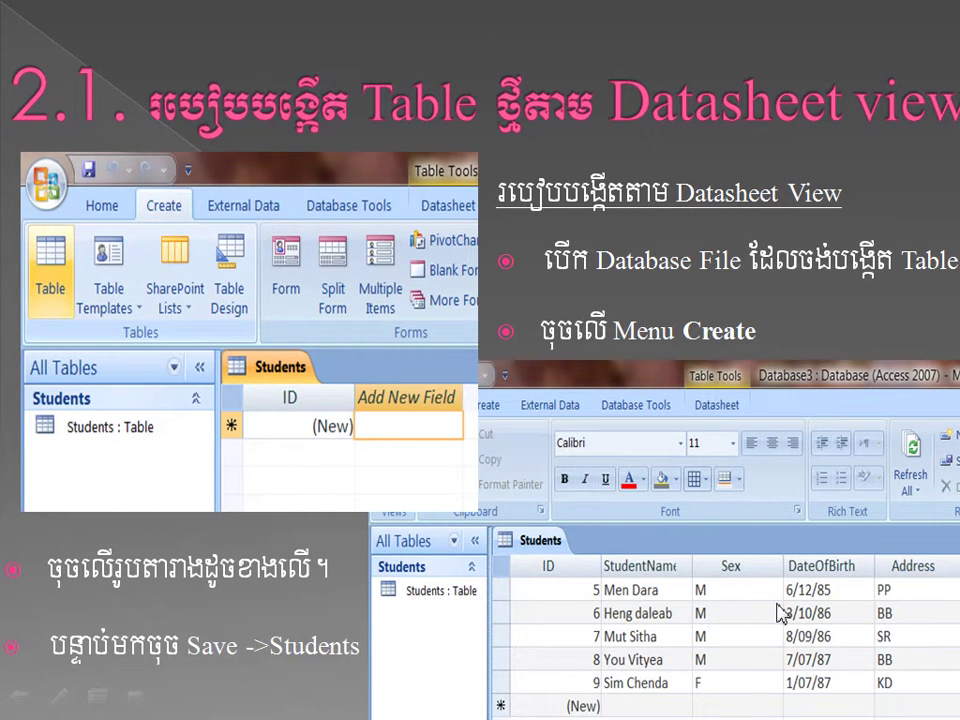
# - Advance the lecture to the Table Templates slide and end the slideshow
pyautogui.press('pagedown')
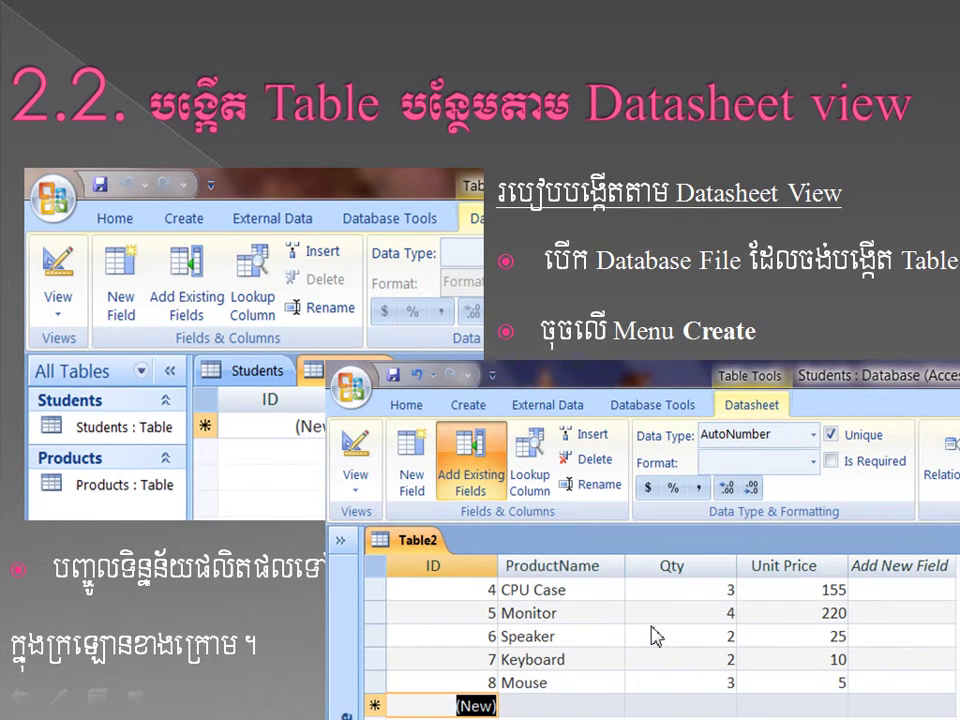
pyautogui.press('pagedown')
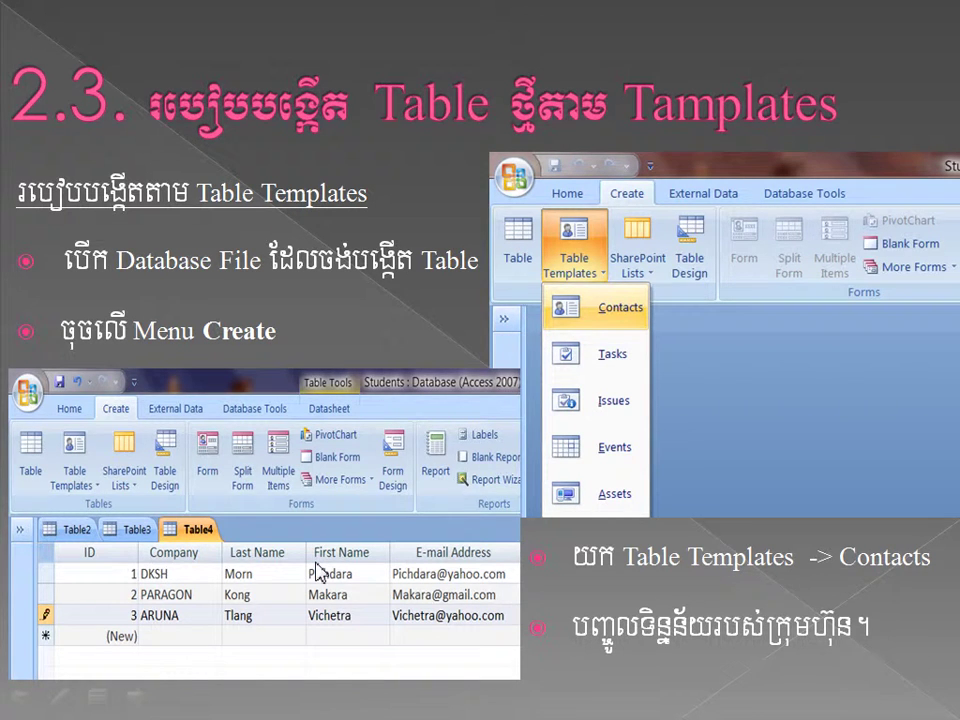
pyautogui.press('Escape')
# - Save Table1 under the name 'Products' and close it
pyautogui.click(360, 697)
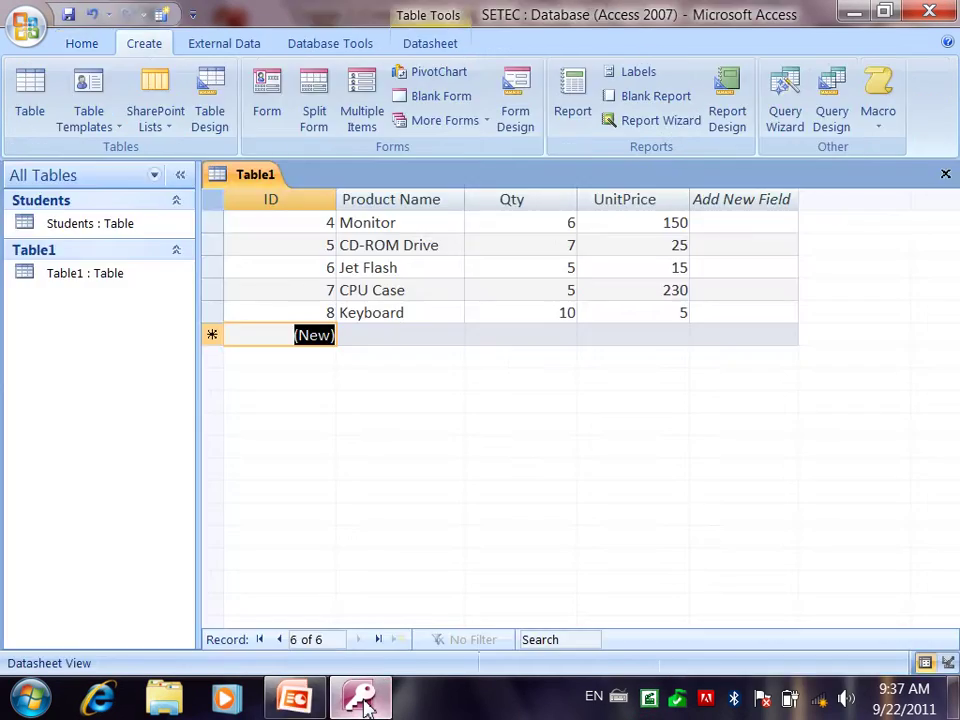
pyautogui.click(942, 177)
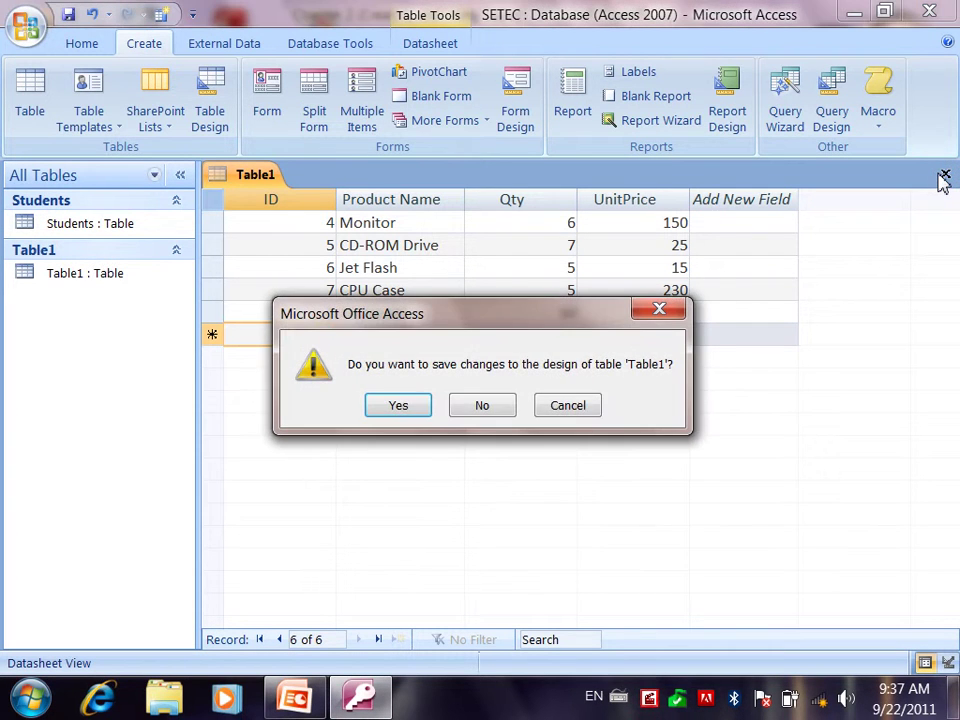
pyautogui.press('Return')
pyautogui.write('Products')
pyautogui.press('Return')
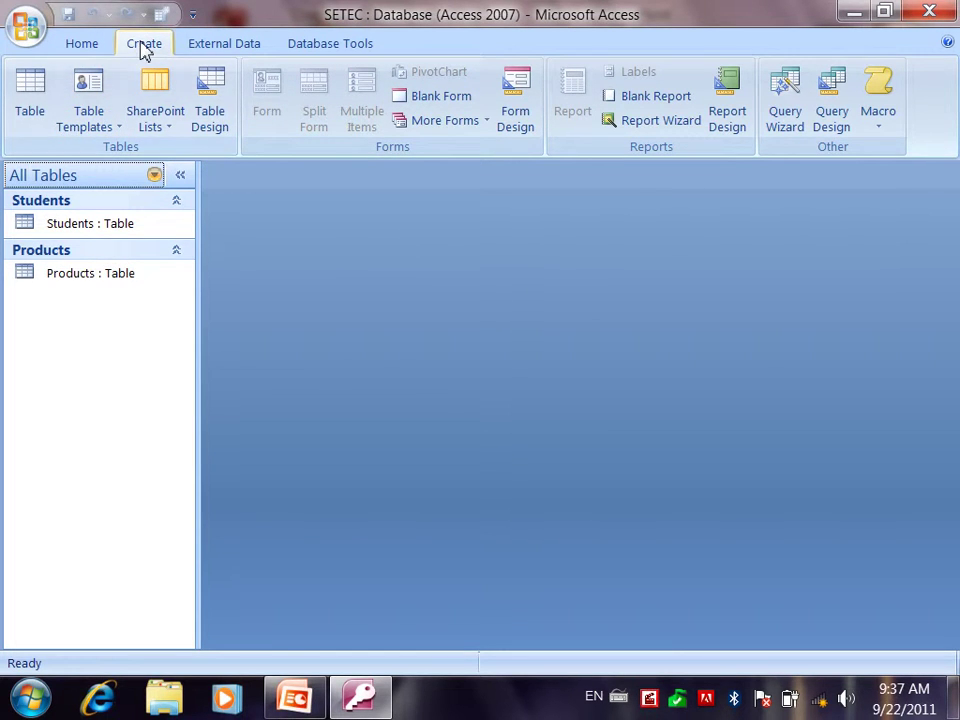
# - Create a new table from the Contacts template and select the new record's ID field
pyautogui.click(104, 113)
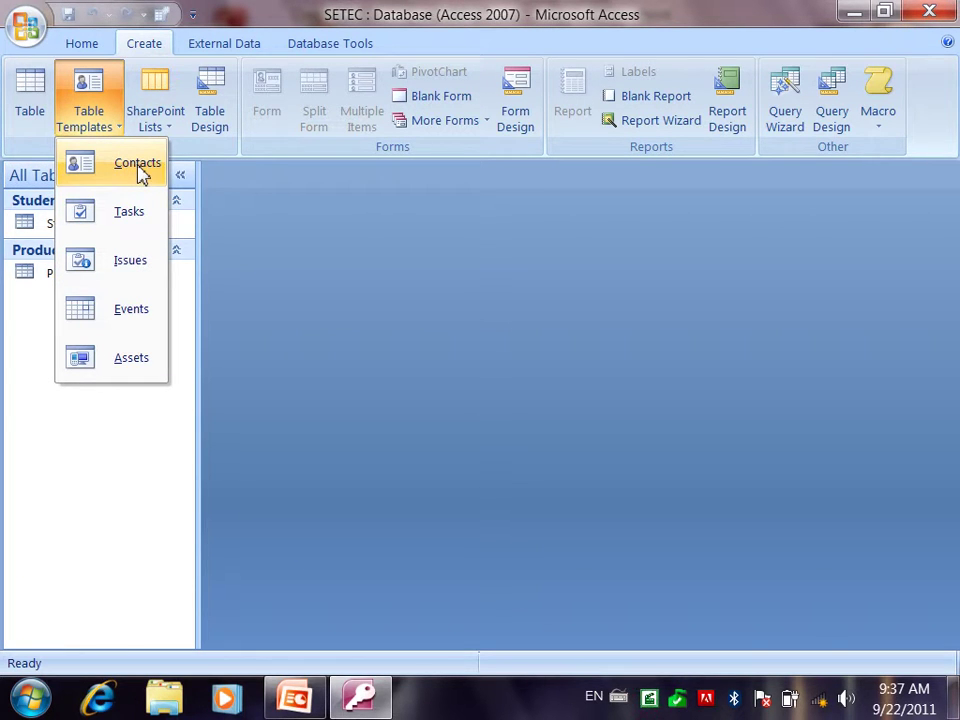
pyautogui.click(141, 170)
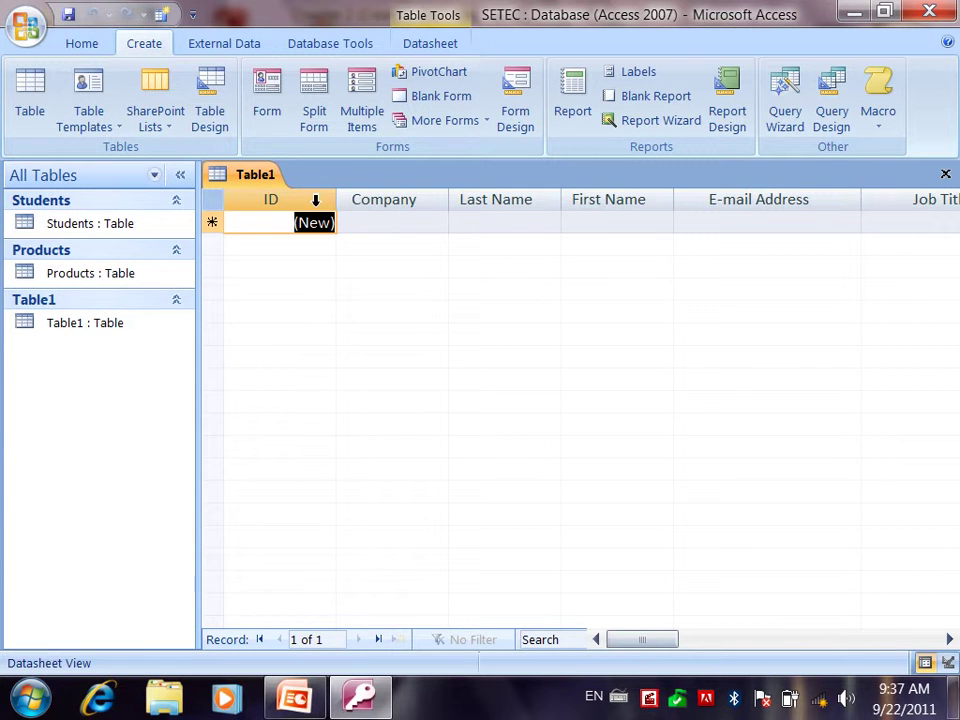
pyautogui.click(315, 198)
# - Step through every contact field, from Company to the last, and back to ID
pyautogui.press('Tab')
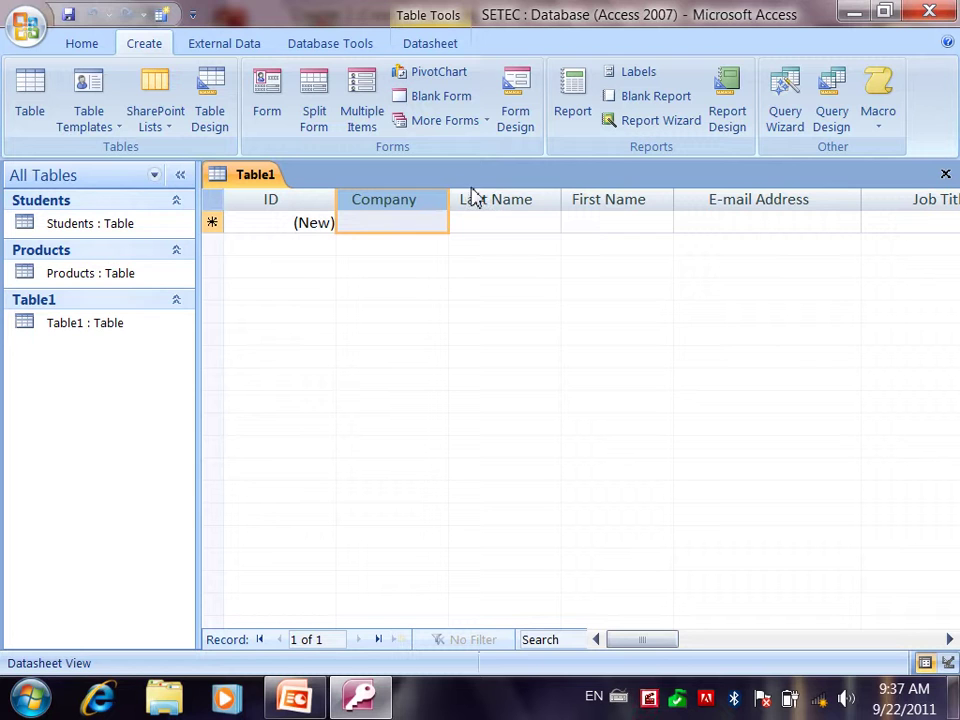
pyautogui.press('Tab')
pyautogui.press('Tab')
pyautogui.press('Tab')
pyautogui.press('Tab')
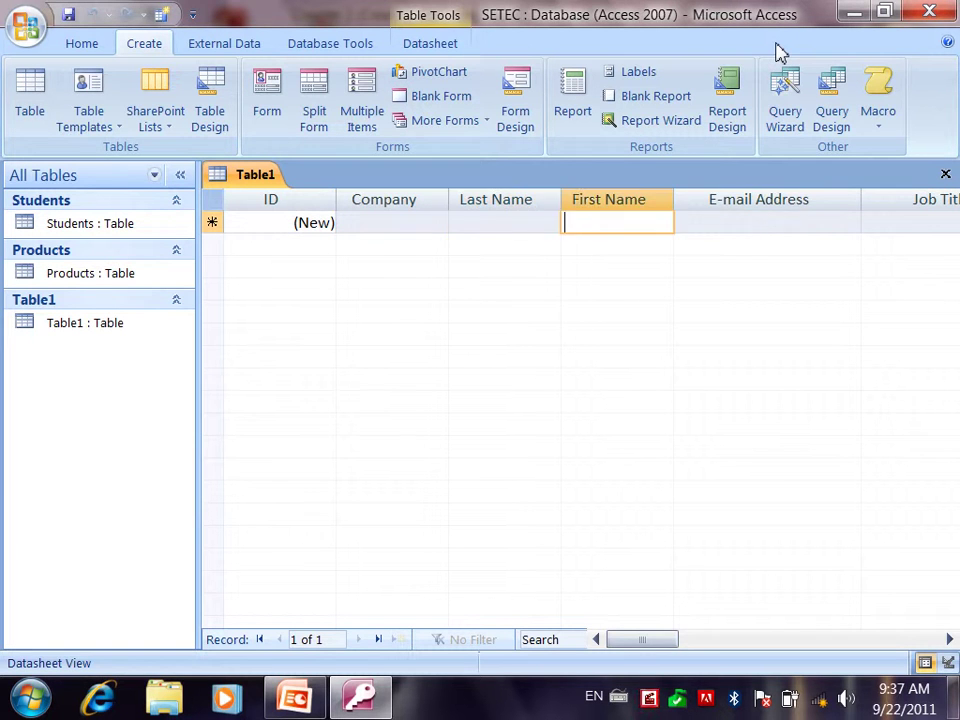
pyautogui.press('Tab')
pyautogui.press('Tab')
pyautogui.press('Tab')
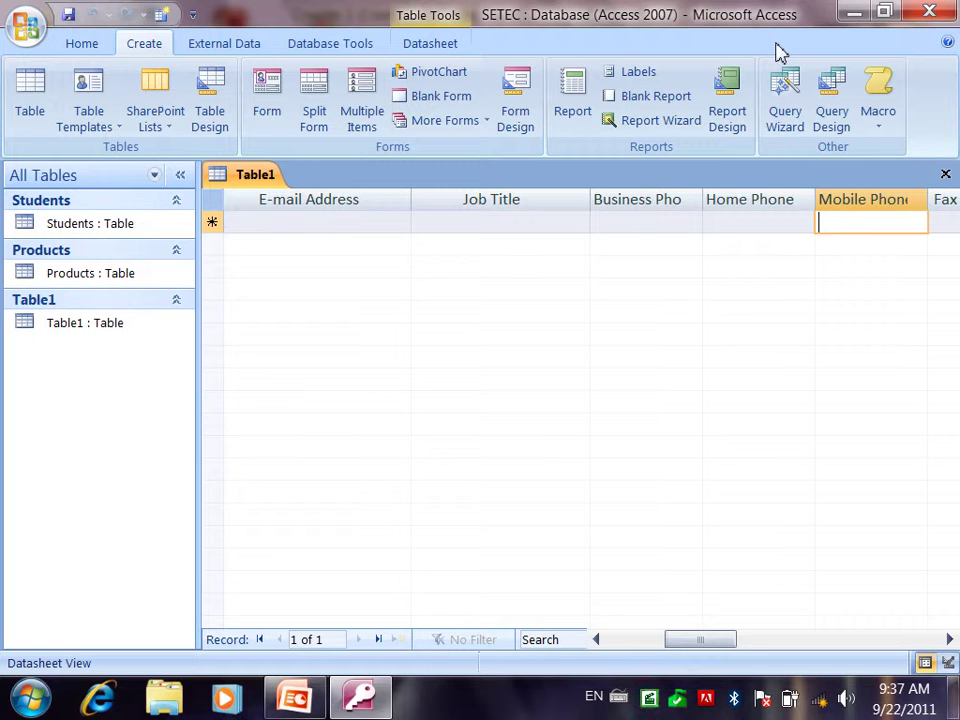
pyautogui.press('Tab')
pyautogui.press('Tab')
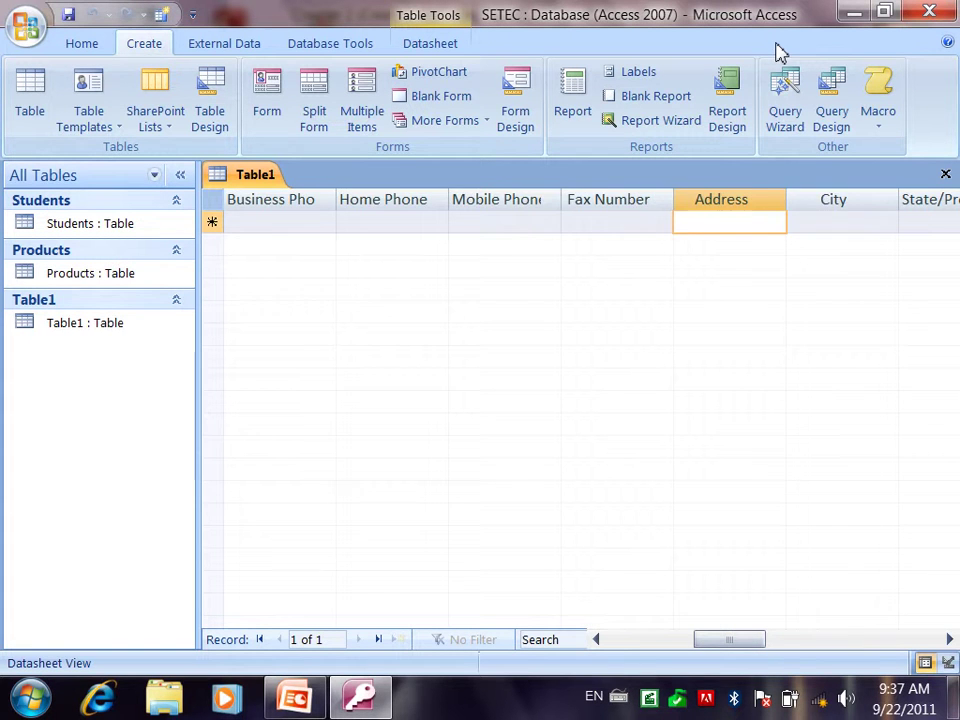
pyautogui.press('Tab')
pyautogui.press('Tab')
pyautogui.press('Tab')
pyautogui.press('Tab')
pyautogui.press('Tab')
pyautogui.press('Tab')
pyautogui.press('Tab')
pyautogui.press('Tab')
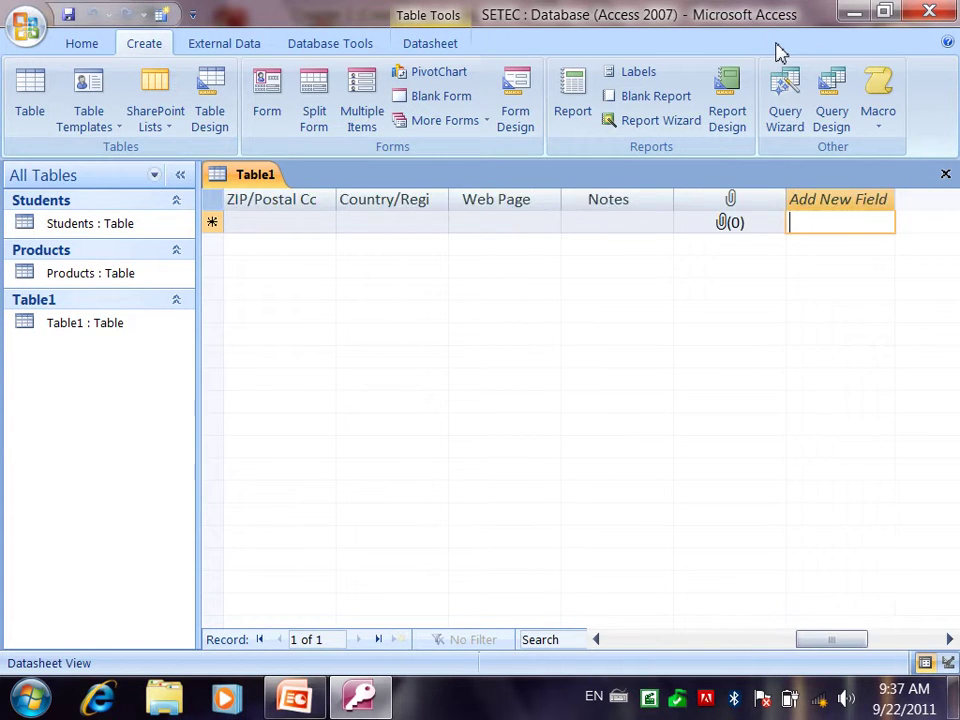
pyautogui.press('Tab')
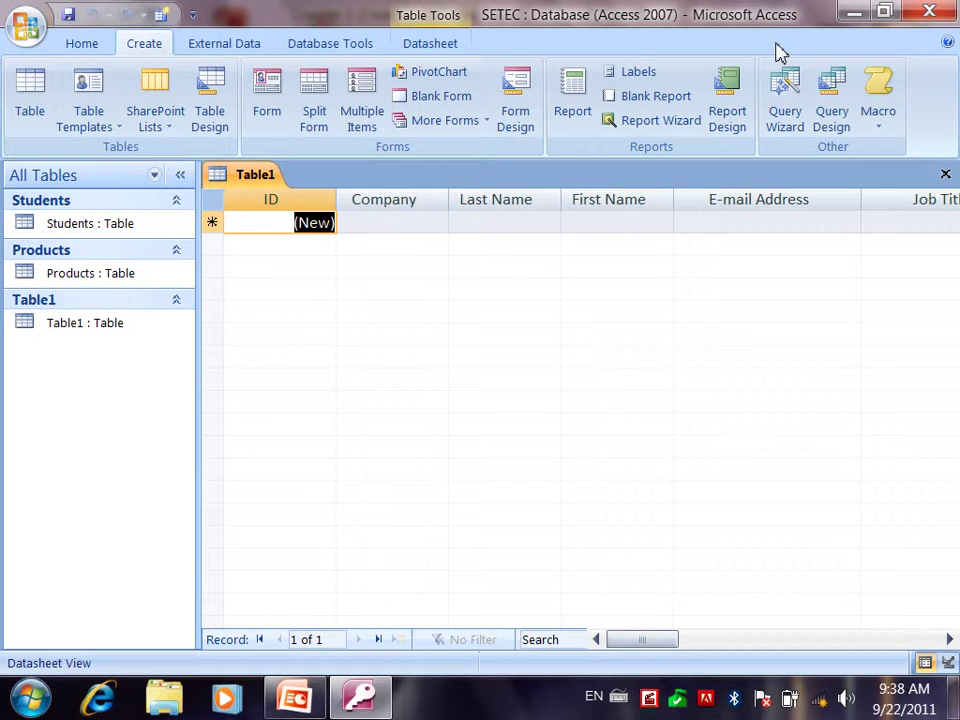
# - Enter company KFC with the contact's last and first names, correcting the last name
pyautogui.press('Tab')
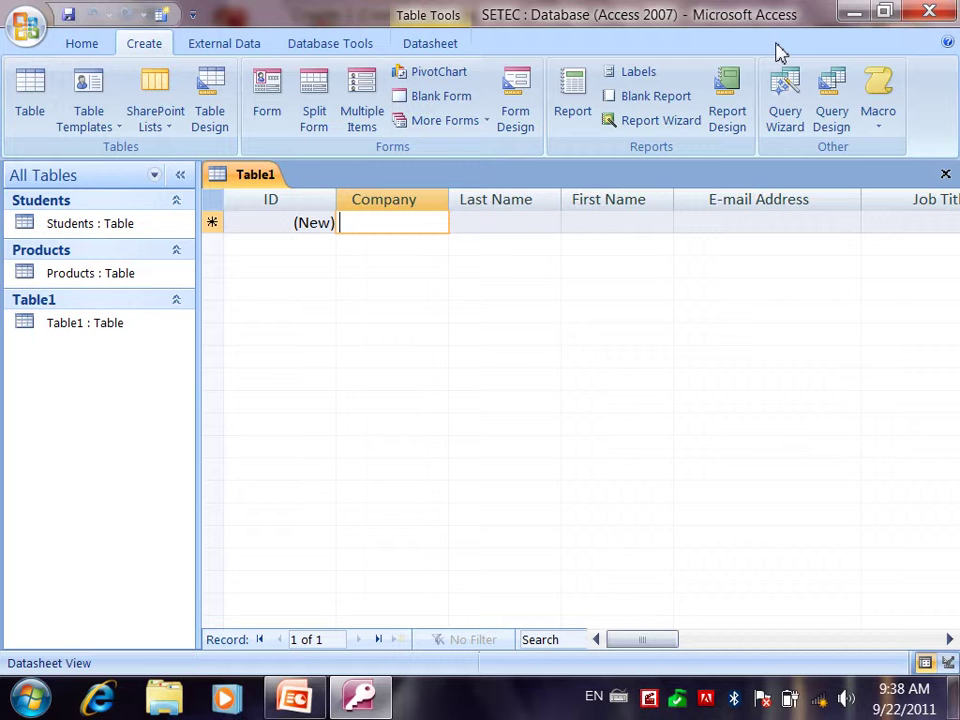
pyautogui.write('KFC')
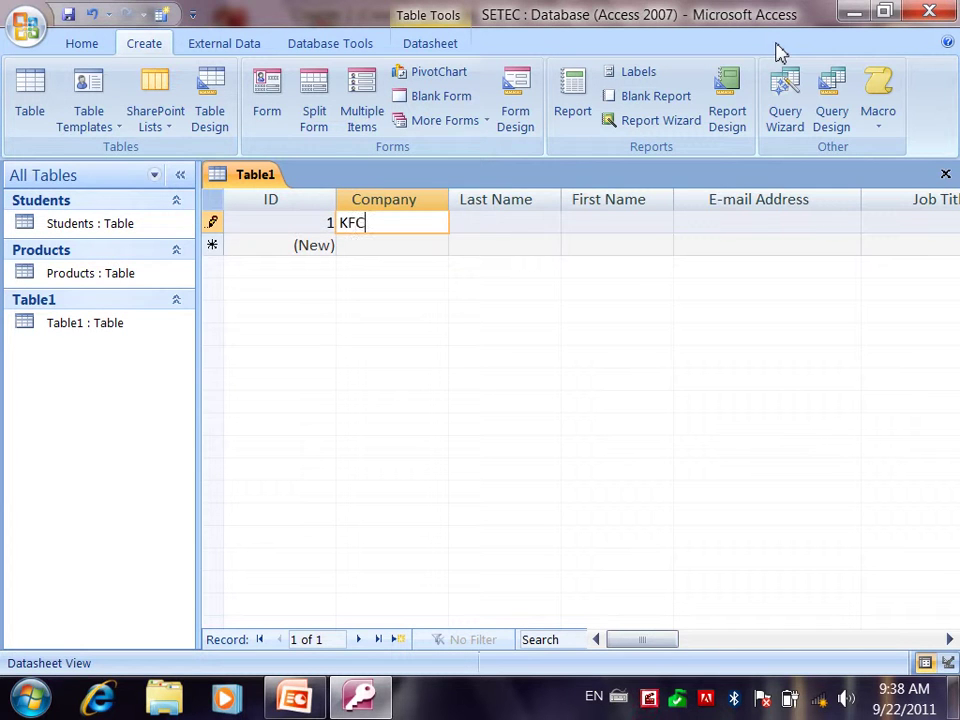
pyautogui.press('Tab')
pyautogui.press('capslock')
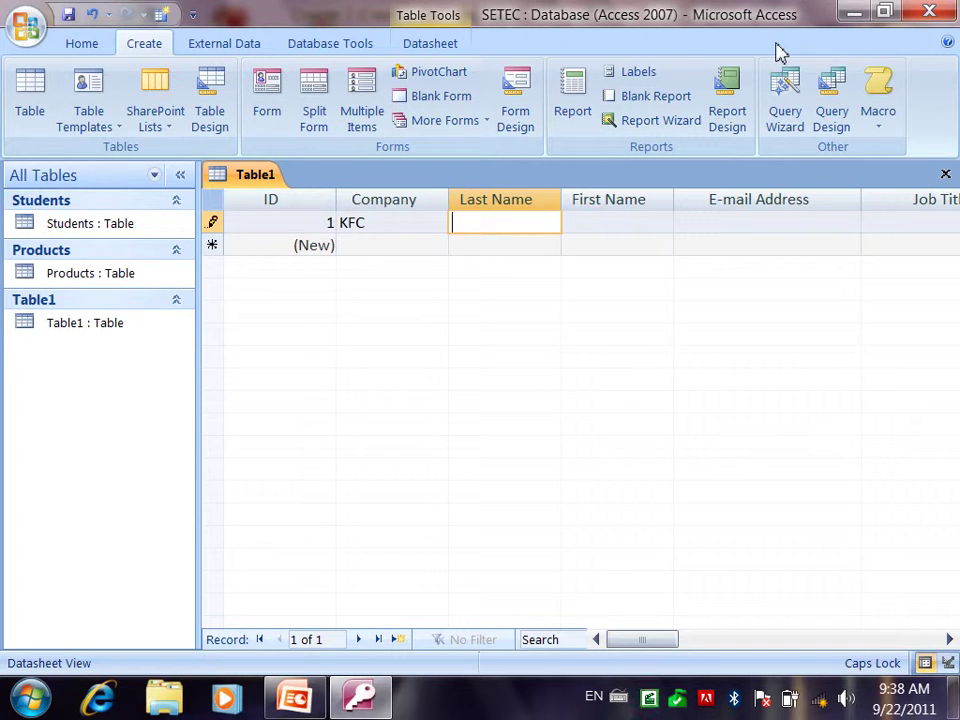
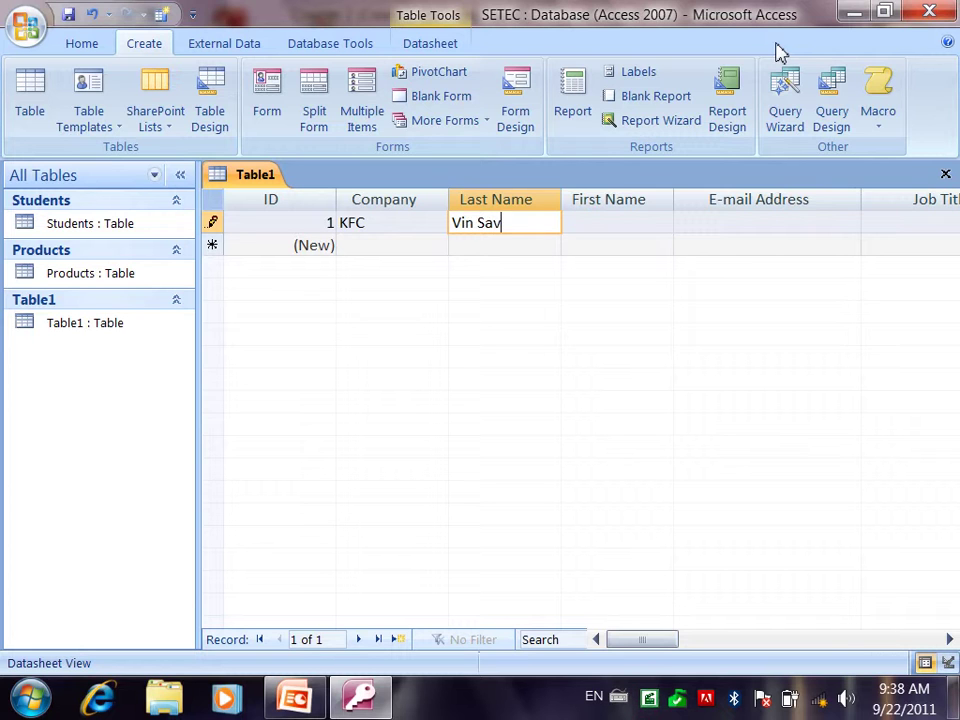
pyautogui.press('Tab')
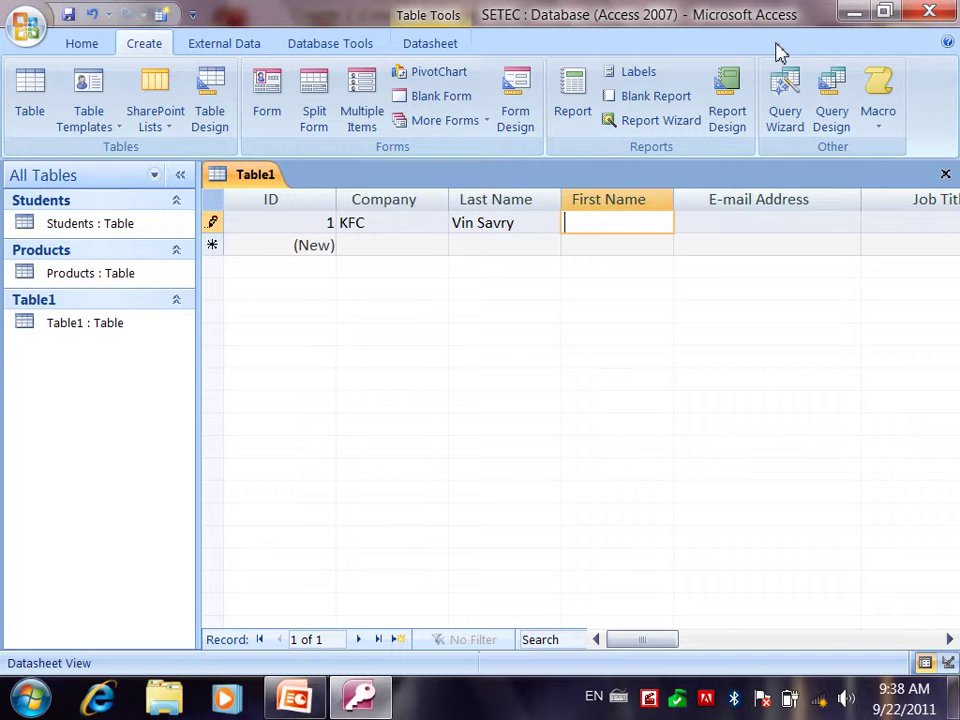
pyautogui.hotkey('shift', 'Tab')
pyautogui.press('F2')
pyautogui.press('BackSpace')
pyautogui.press('BackSpace')
pyautogui.press('BackSpace')
pyautogui.press('BackSpace')
pyautogui.press('BackSpace')
pyautogui.press('BackSpace')
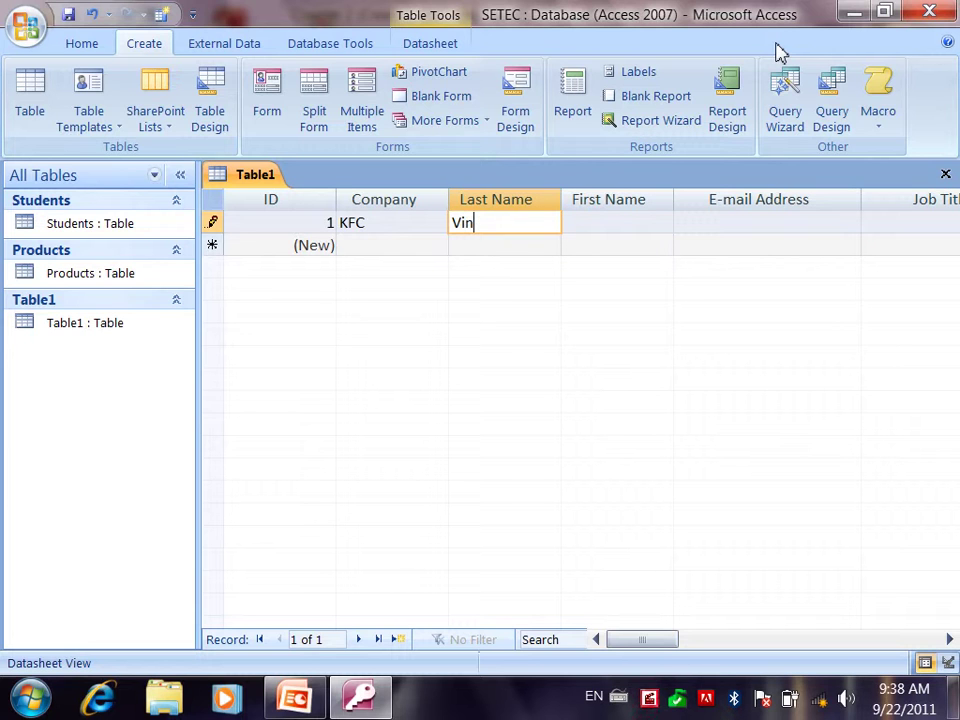
pyautogui.press('Tab')
pyautogui.write('Savry')
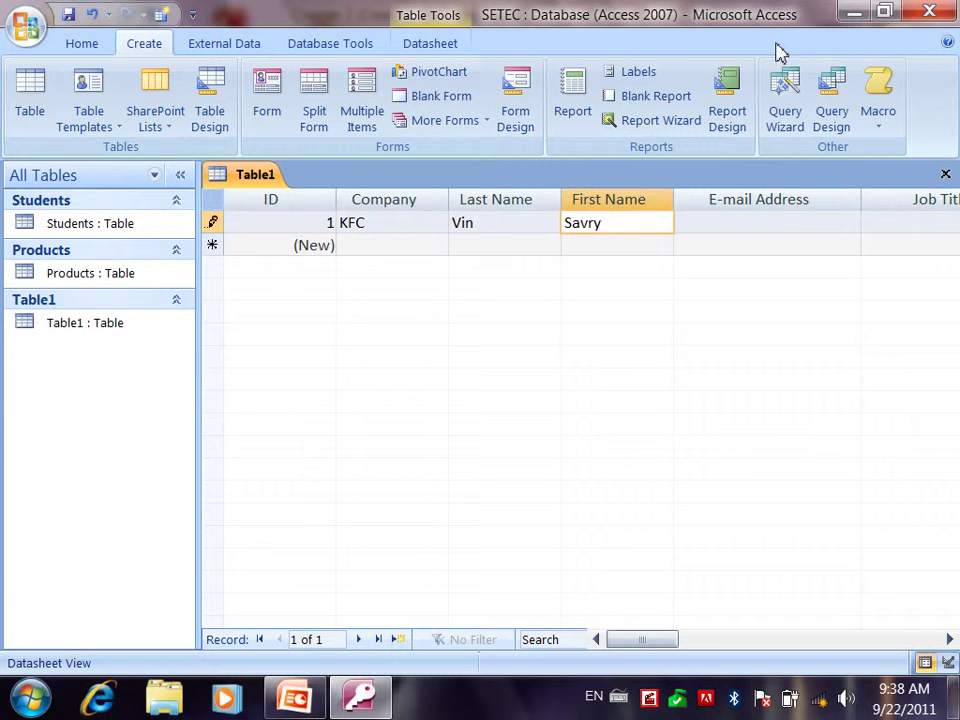
# - Add the contact's e-mail address and the job title Branch manager
pyautogui.press('Tab')
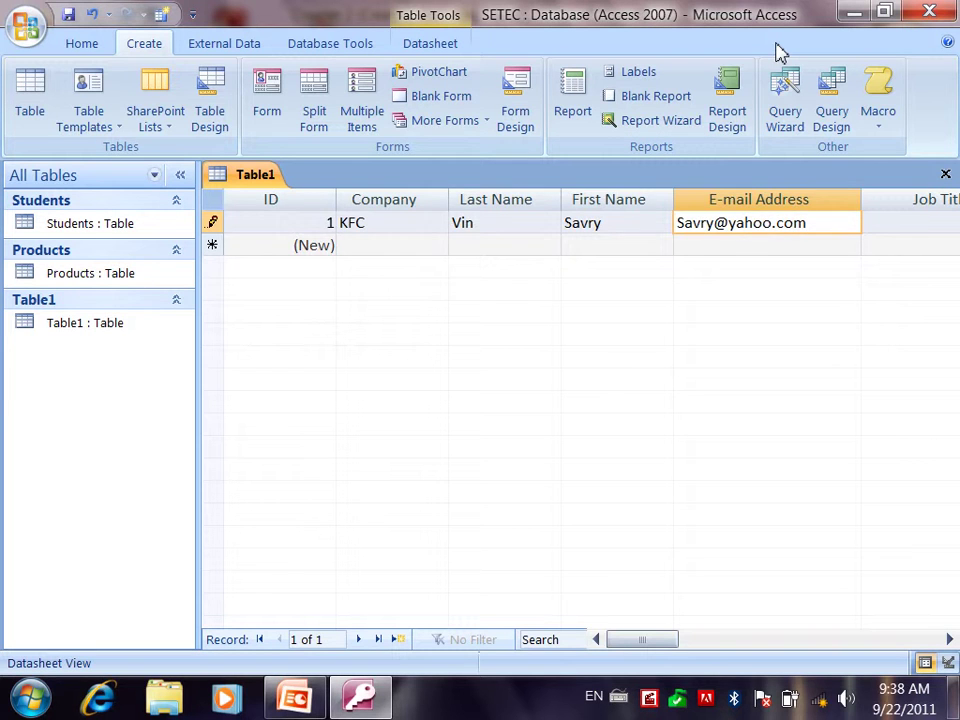
pyautogui.press('Tab')
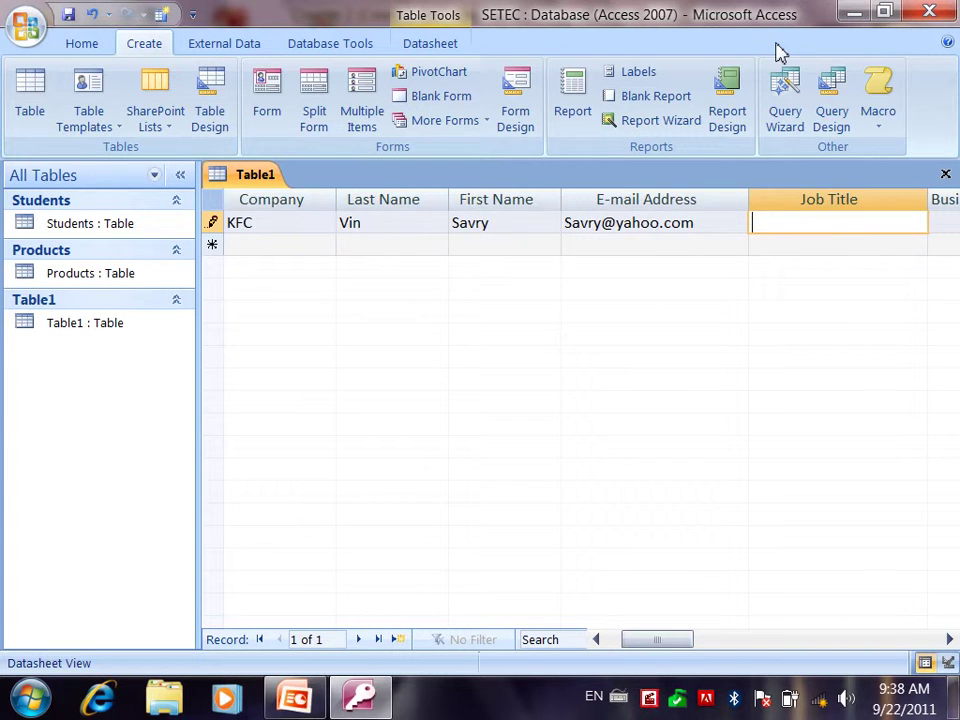
pyautogui.write('Branch manager')
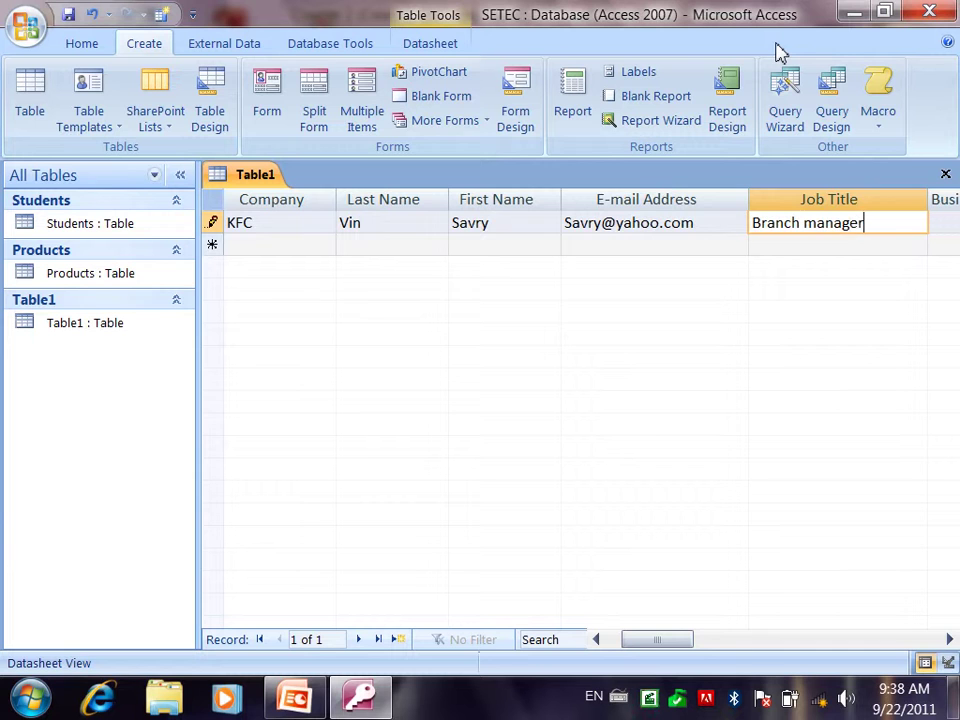
# - Fill in the business and mobile phone numbers and city PP for KFC
pyautogui.press('Tab')
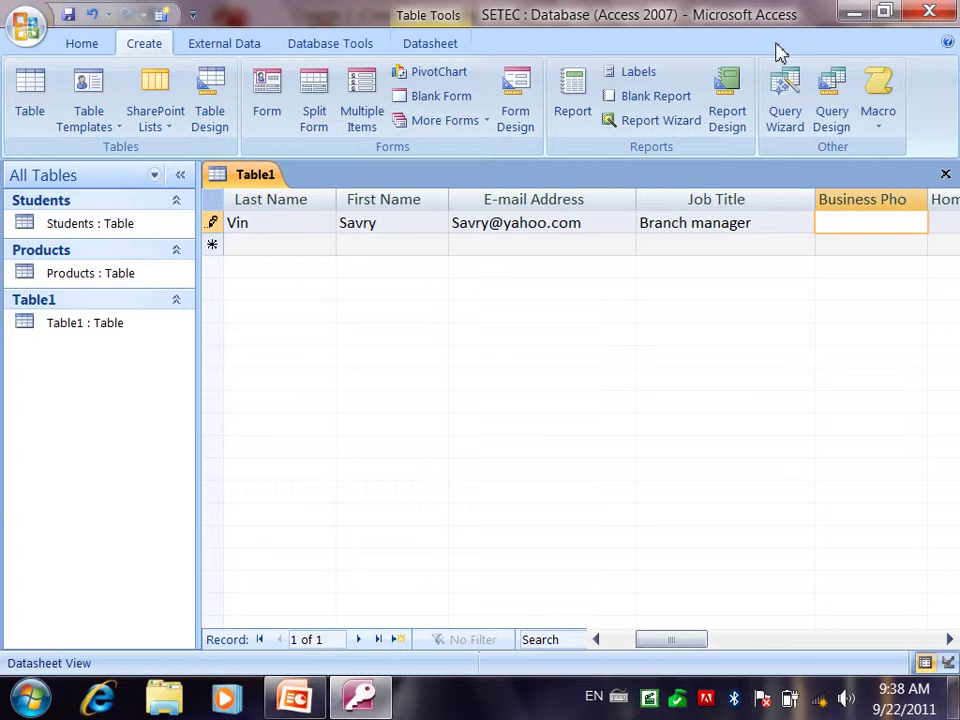
pyautogui.press('Tab')
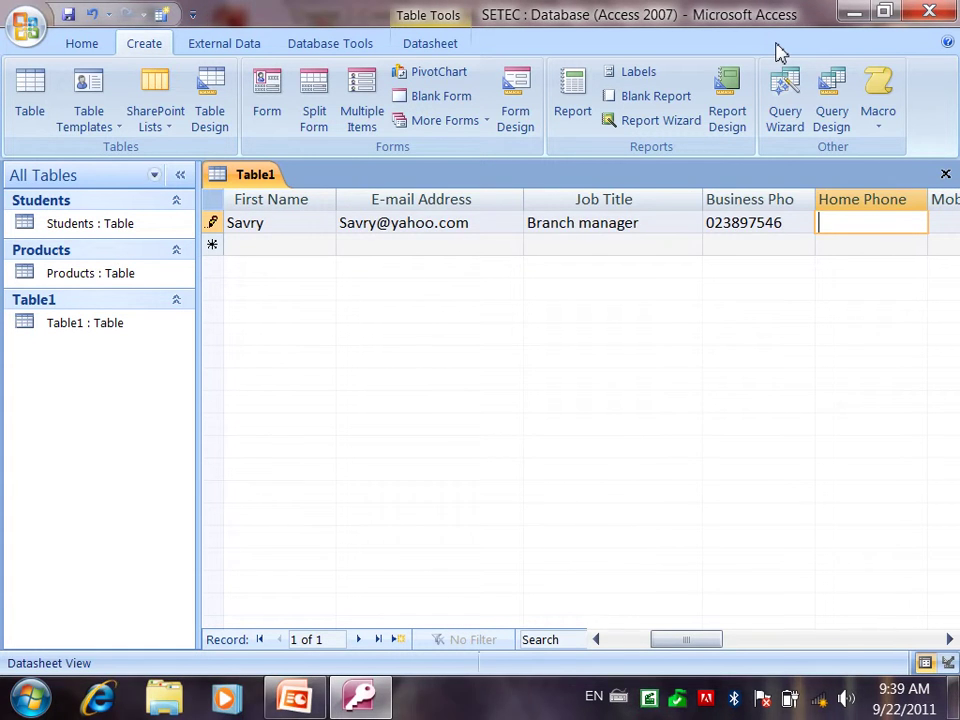
pyautogui.press('Tab')
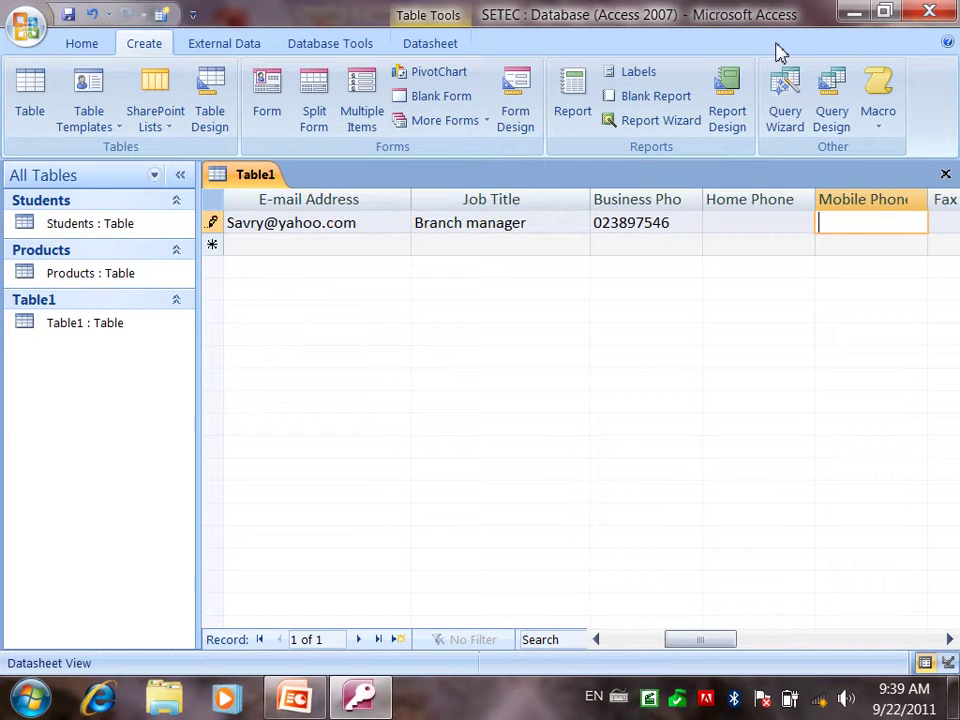
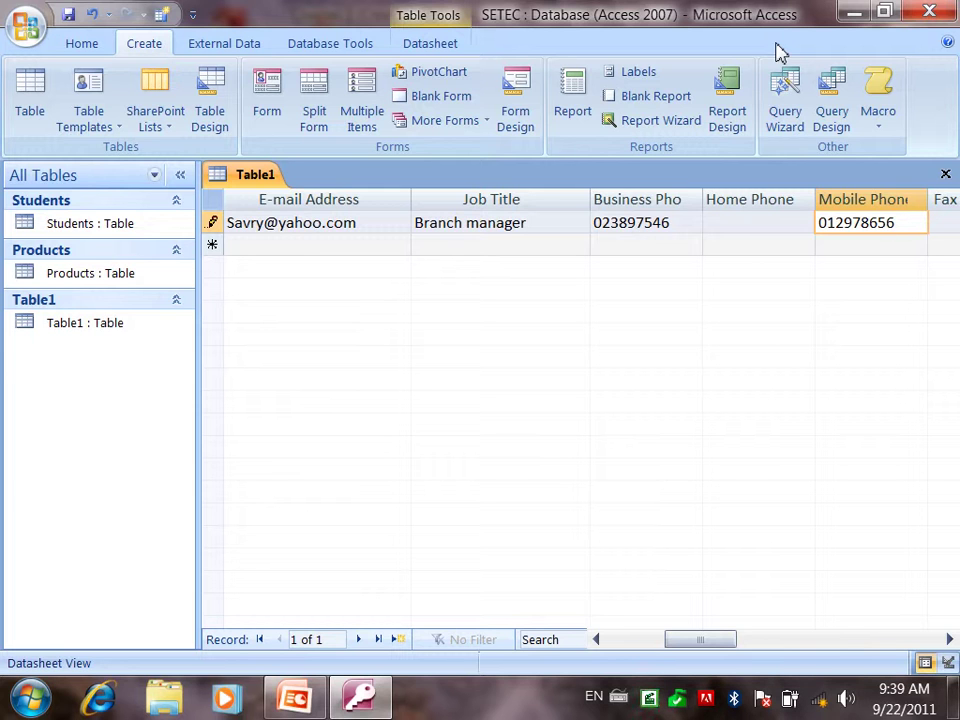
pyautogui.press('Tab')
pyautogui.press('Tab')
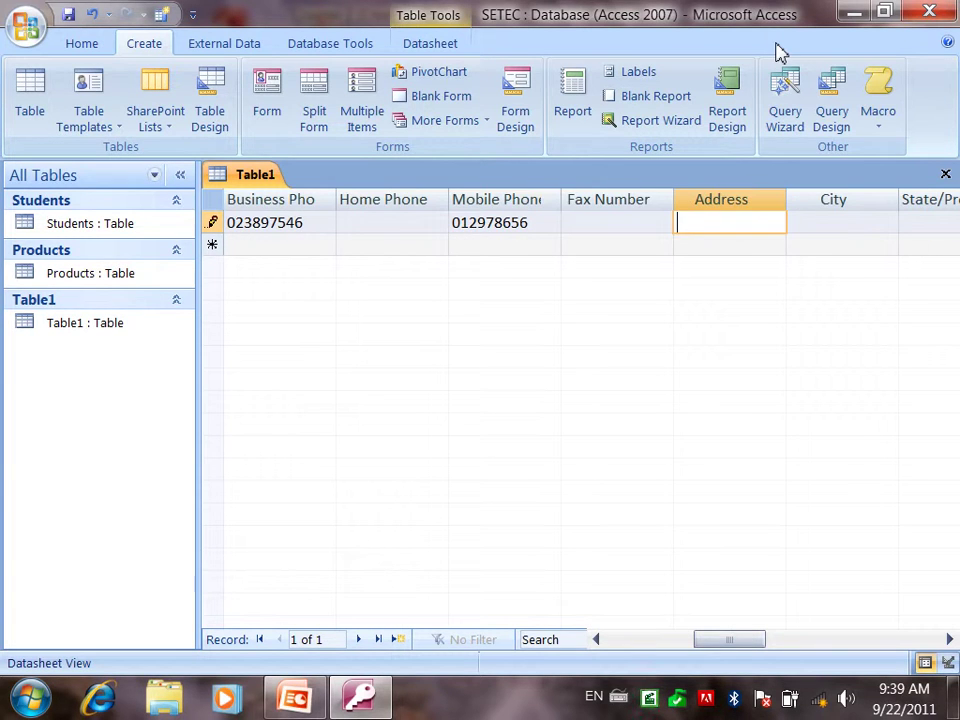
pyautogui.press('Tab')
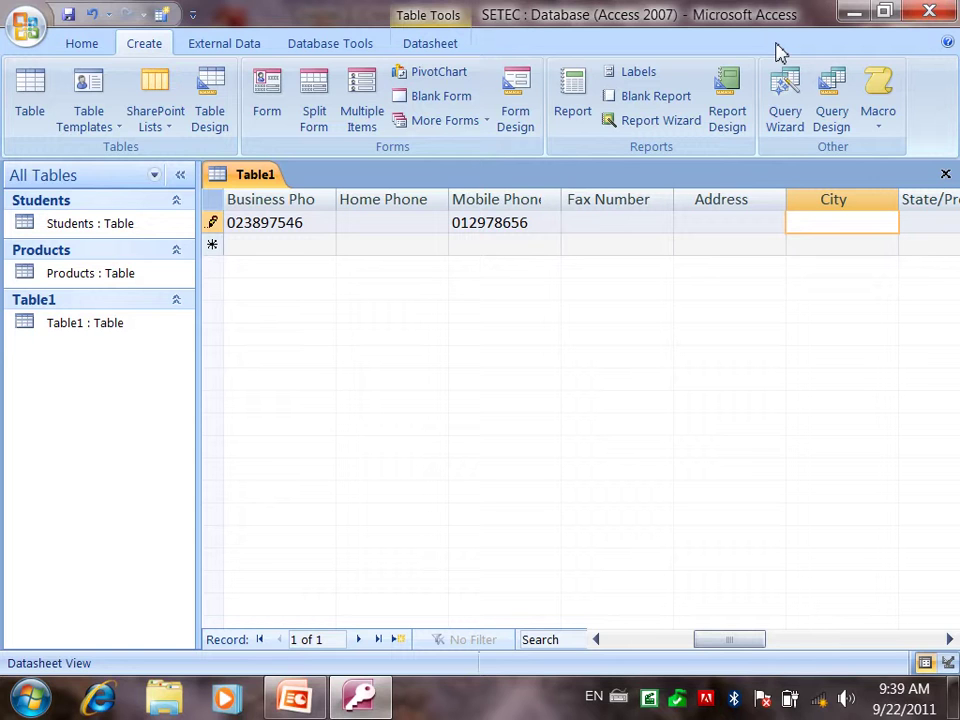
pyautogui.write('PP')
pyautogui.press('Tab')
pyautogui.press('Home')
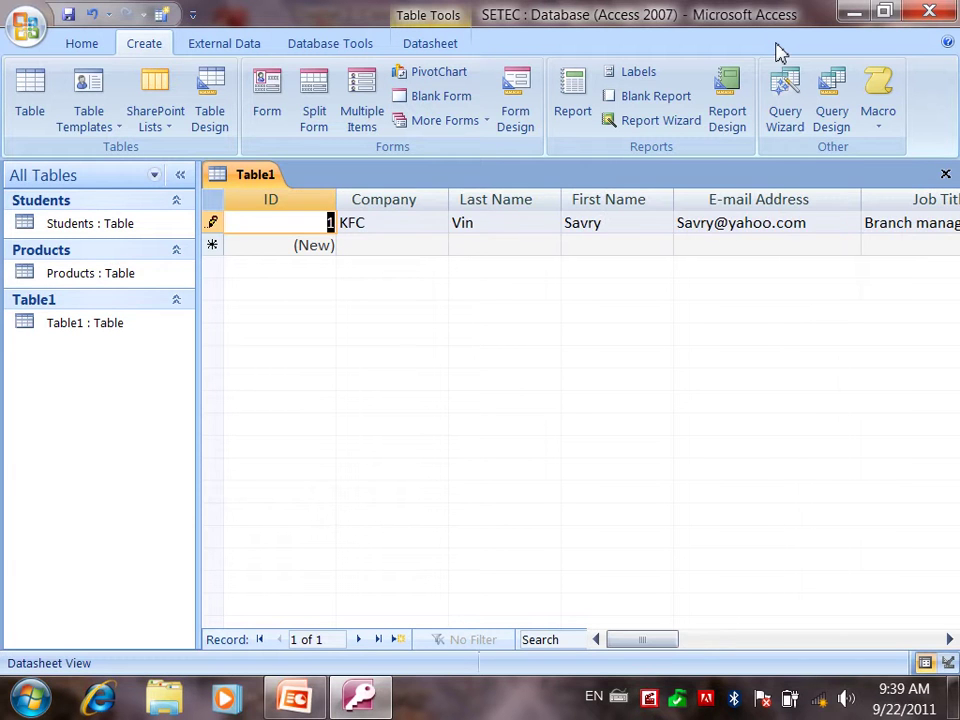
# - Start a new record with company Pizza Company and the contact's last and first names
pyautogui.press('Down')
pyautogui.press('Tab')
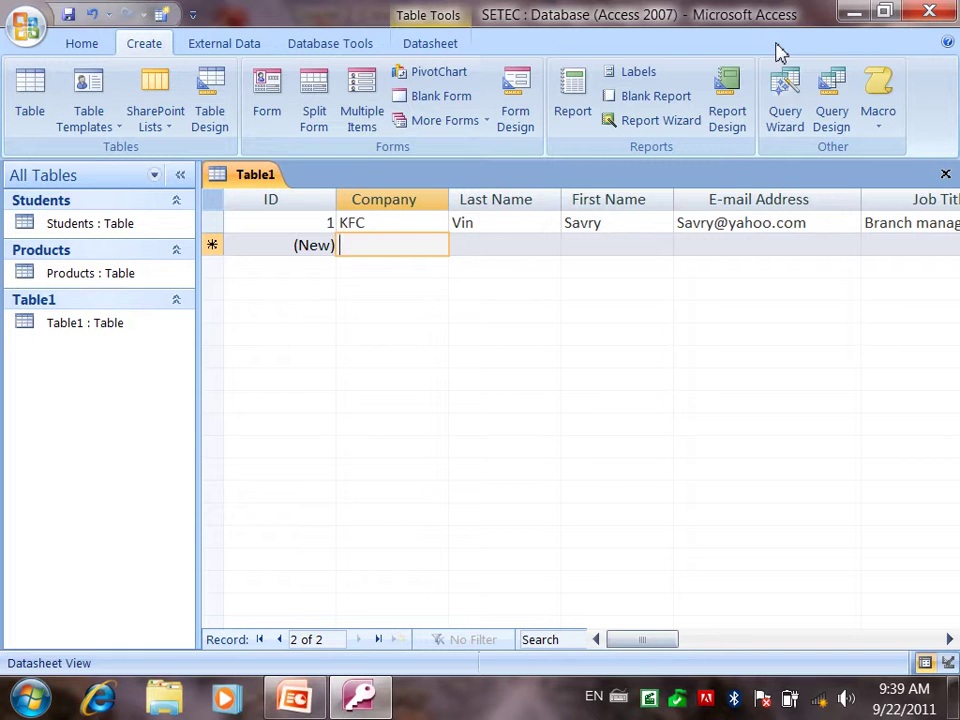
pyautogui.write('Pizz')
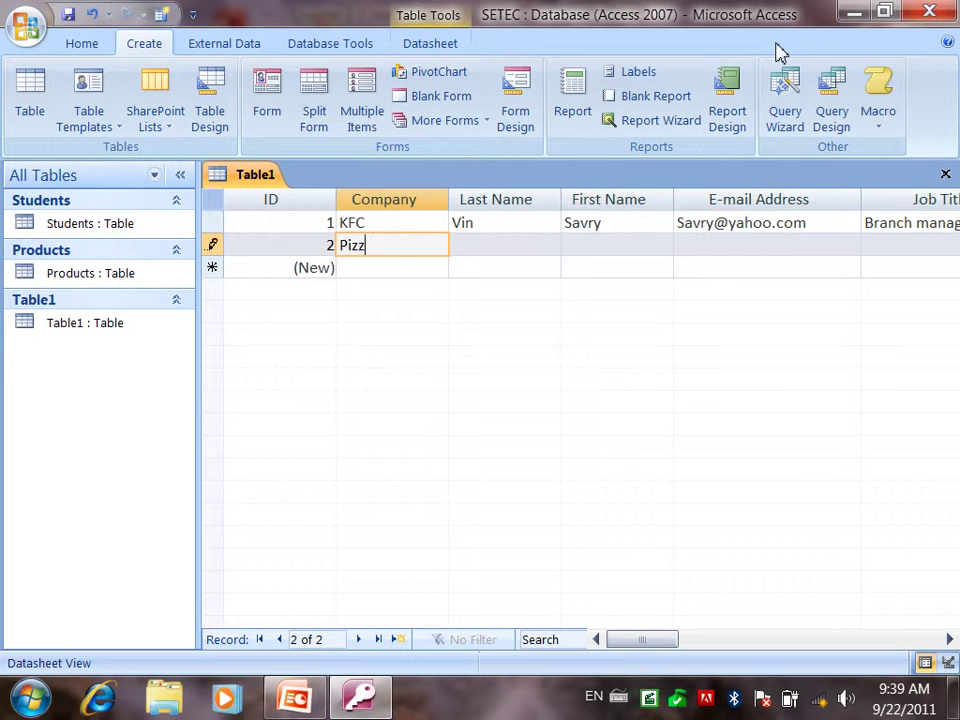
pyautogui.write('a Company')
pyautogui.press('Tab')
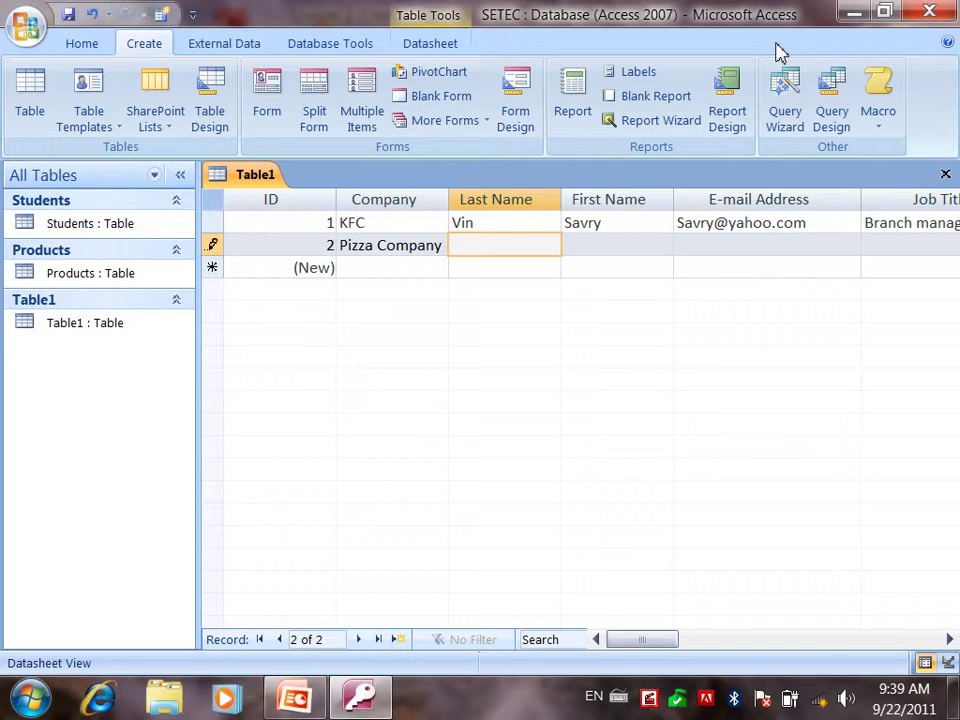
pyautogui.press('Tab')
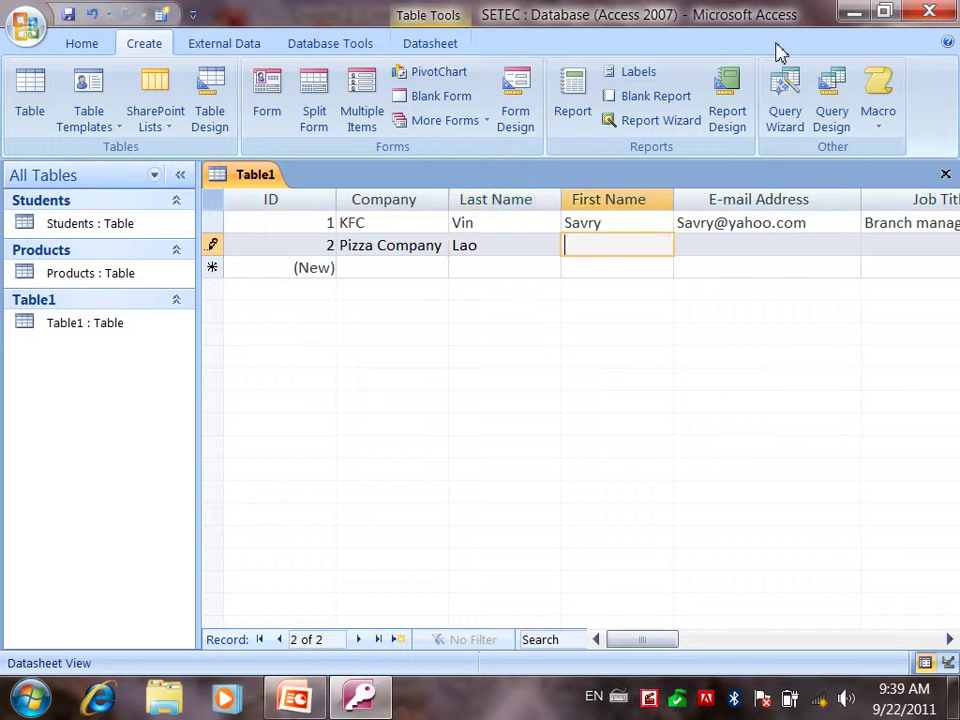
# - Enter the contact's e-mail address and the job title Accounting manager
pyautogui.press('Tab')
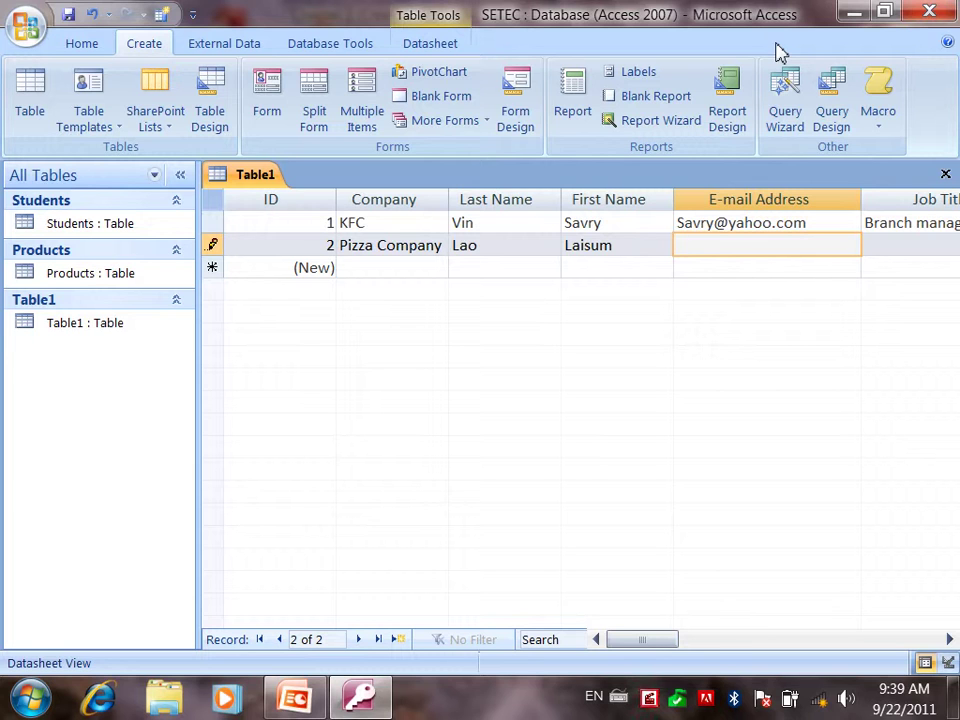
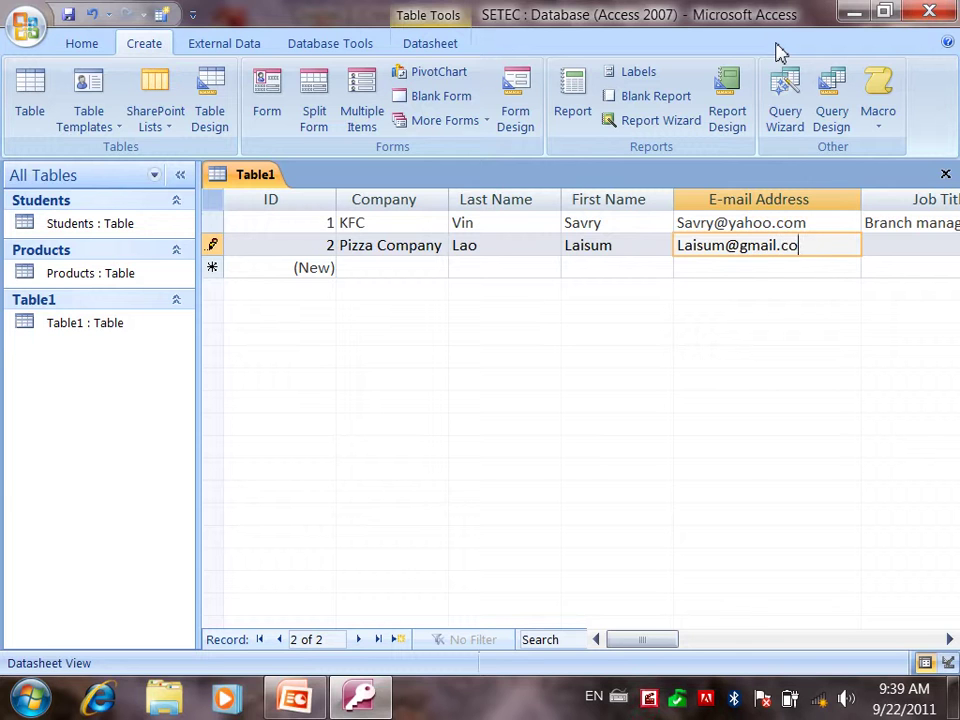
pyautogui.press('Tab')
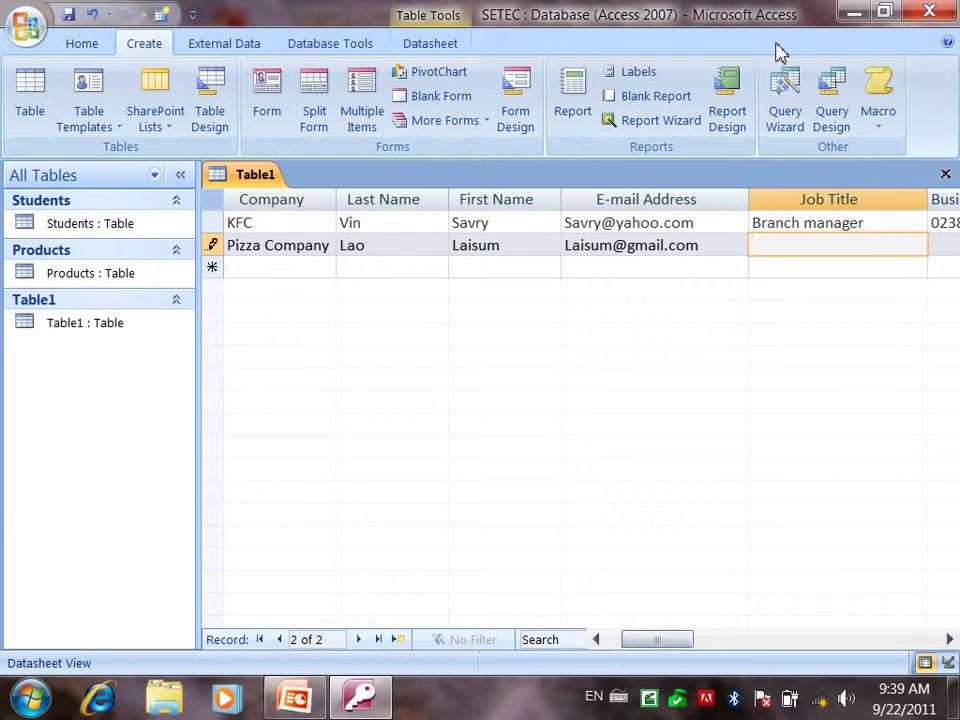
pyautogui.write('Accounting manager')
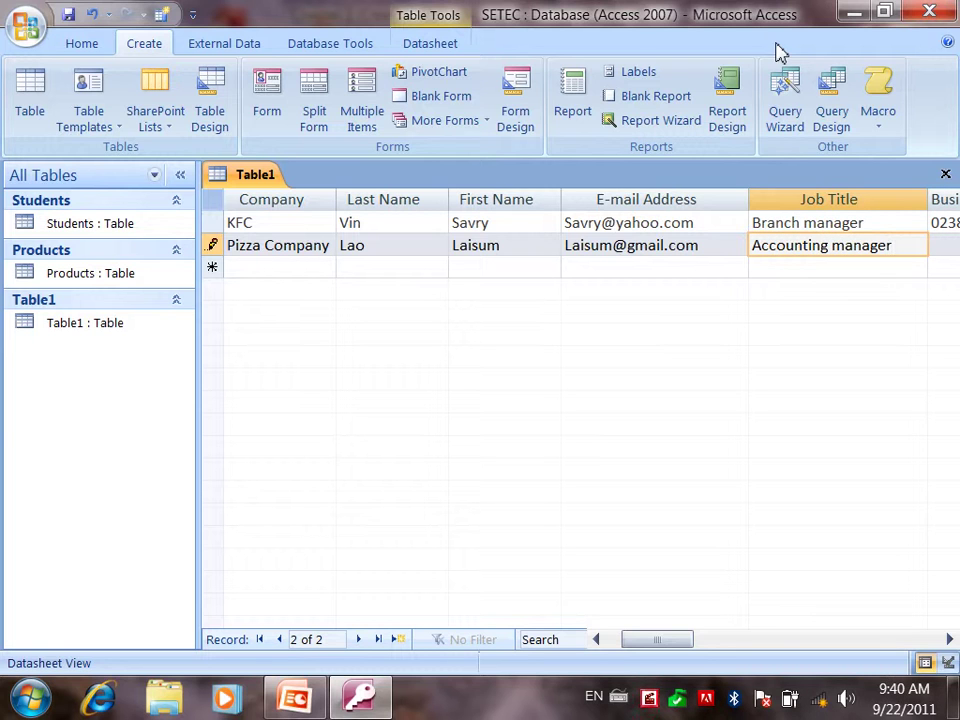
# - Fill in the business and mobile phone numbers and city BB
pyautogui.press('Tab')
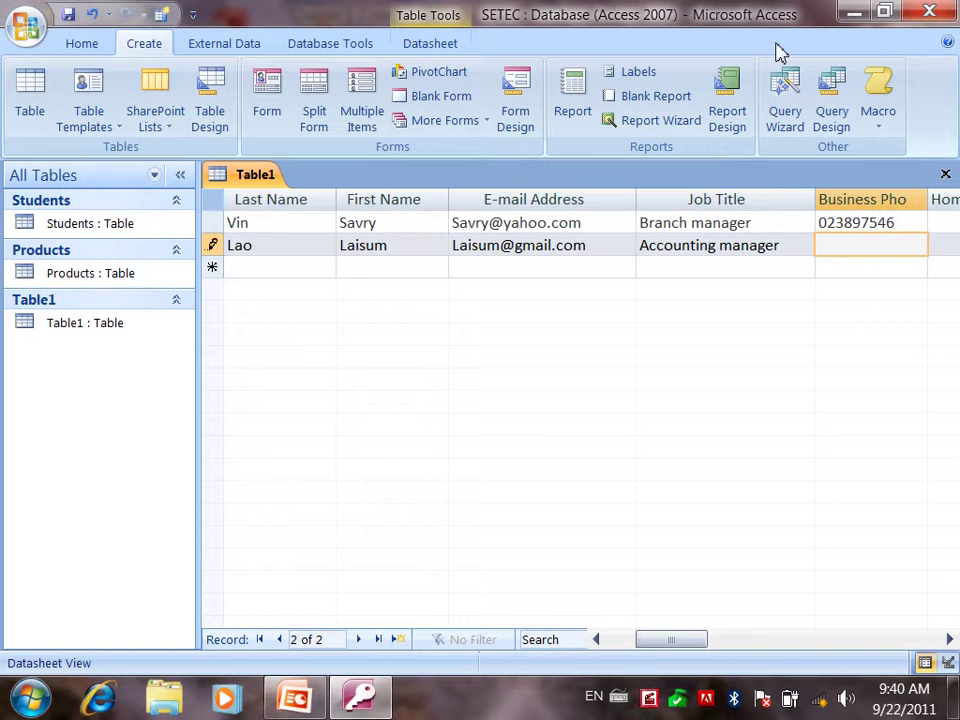
pyautogui.press('Tab')
pyautogui.press('Tab')
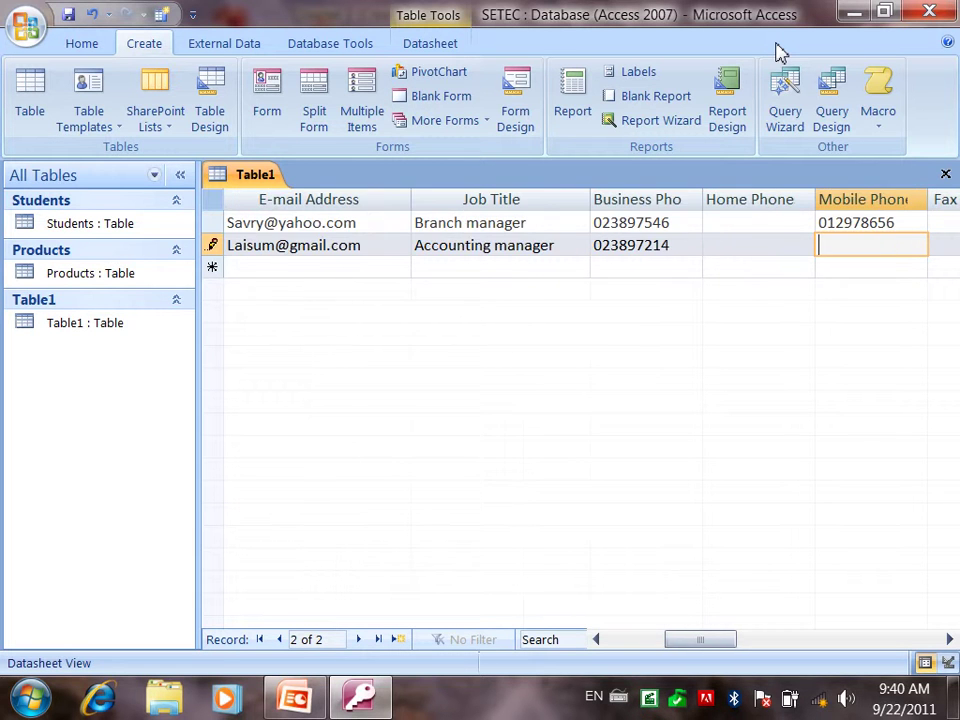
pyautogui.write('011223344')
pyautogui.press('Tab')
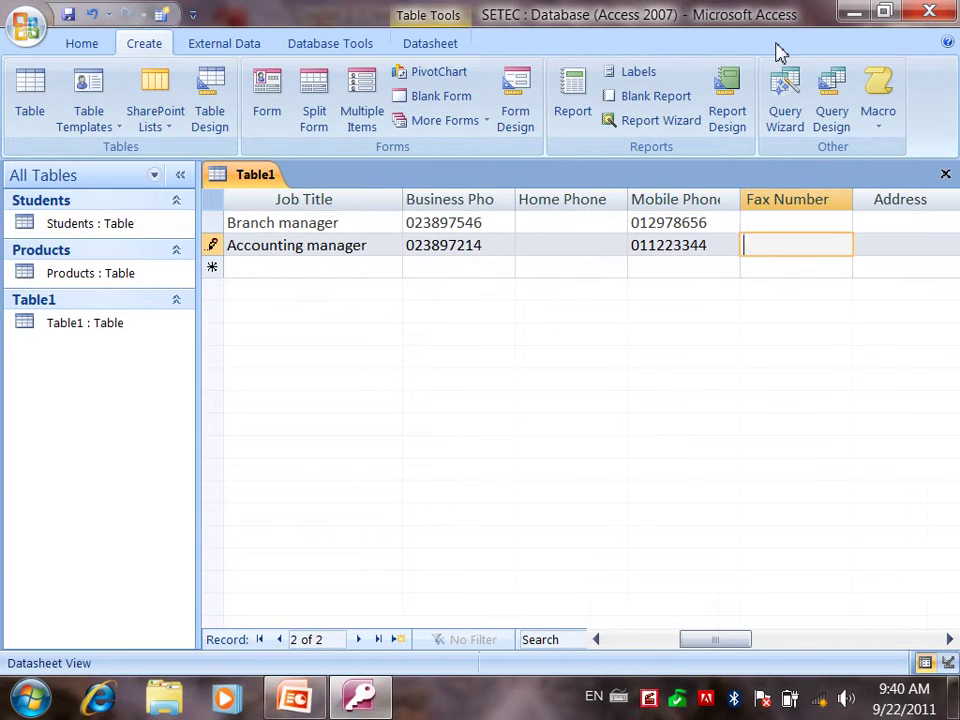
pyautogui.press('Tab')
pyautogui.press('Tab')
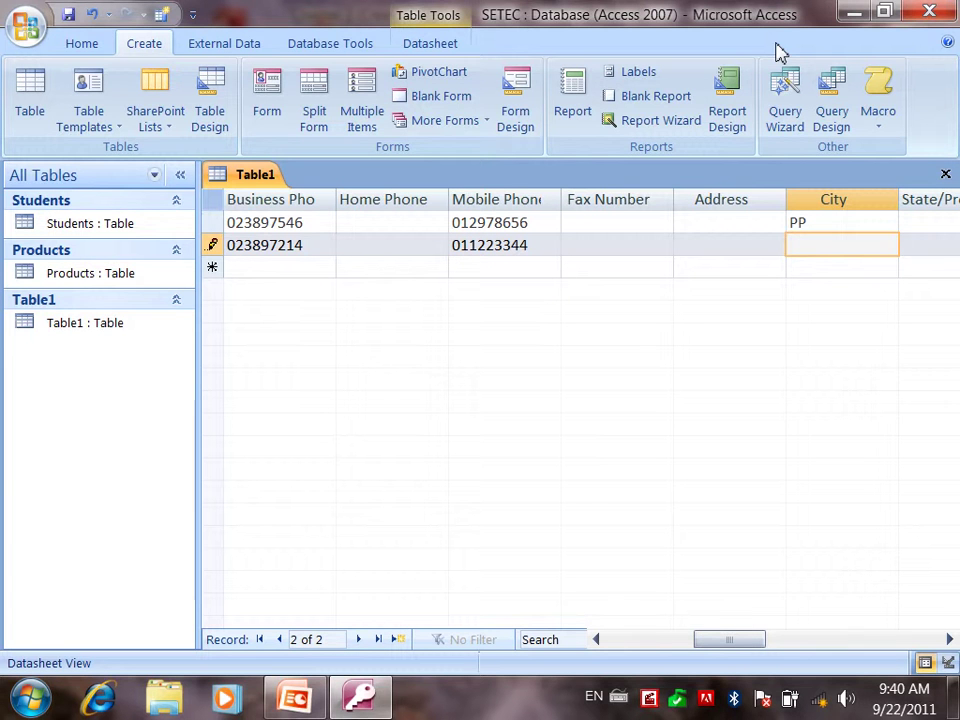
pyautogui.write('BB')
pyautogui.press('Tab')
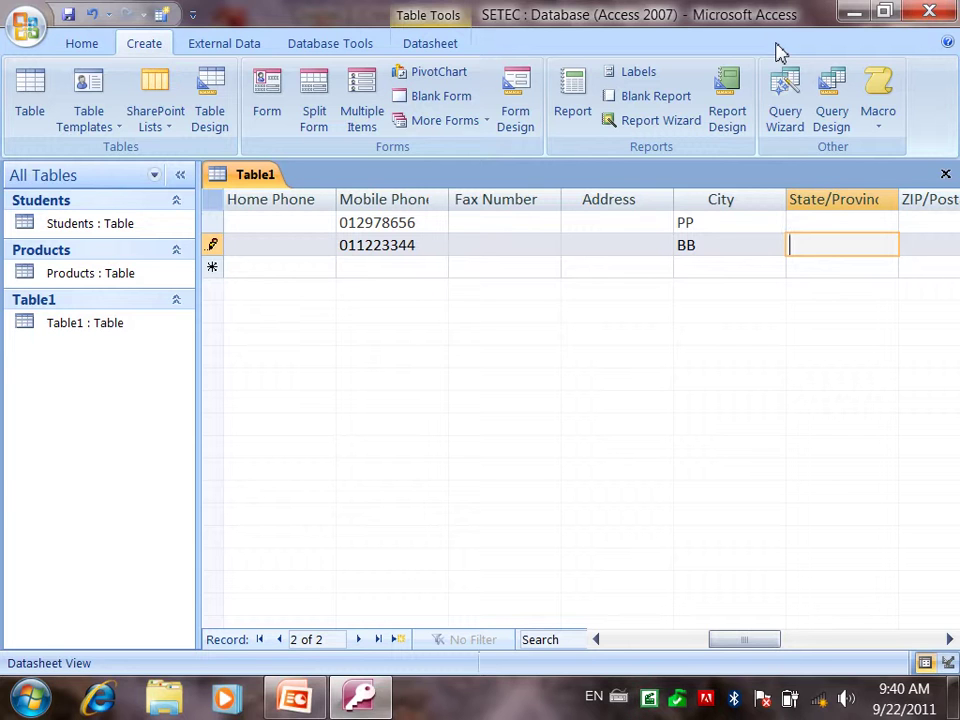
# - Review the City values PP and BB, then move down to begin a third record
pyautogui.click(711, 225)
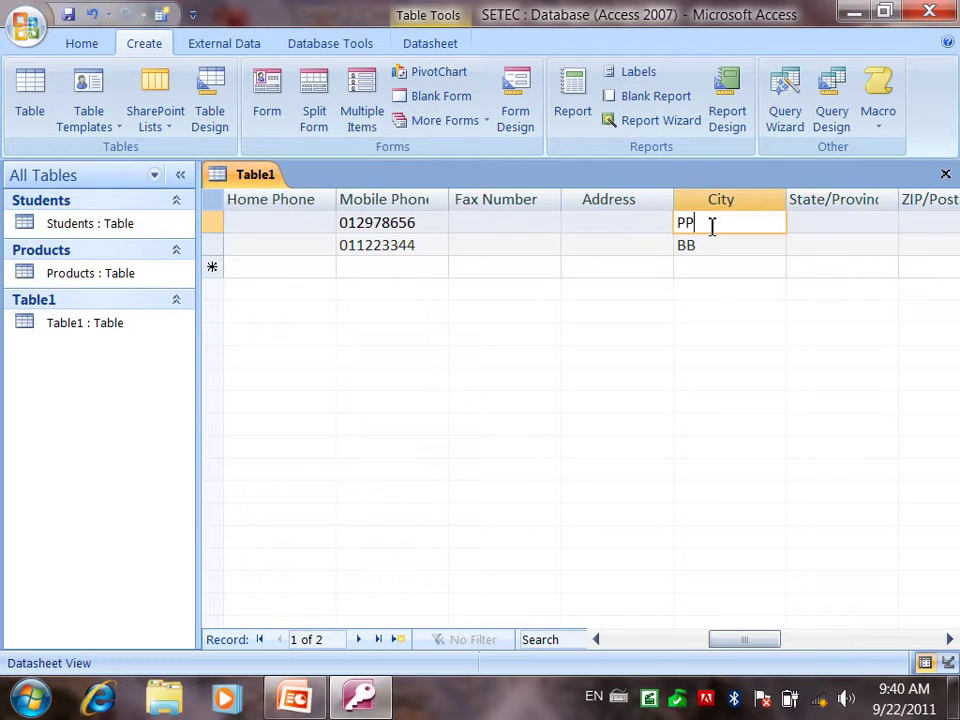
pyautogui.click(707, 250)
pyautogui.press('Home')
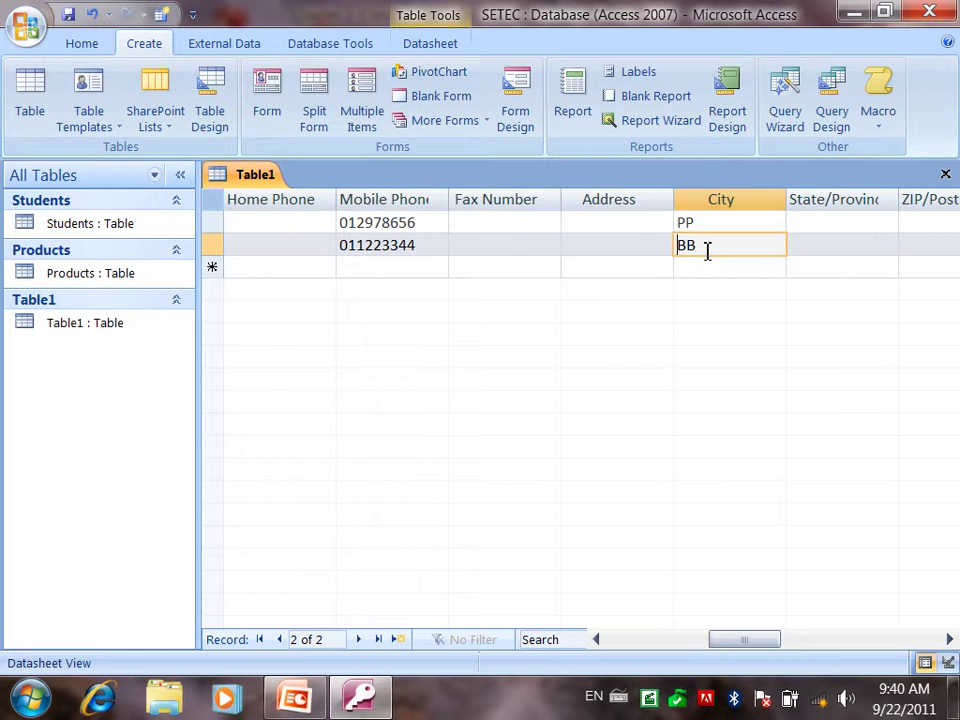
pyautogui.hotkey('shift', 'End')
pyautogui.press('Tab')
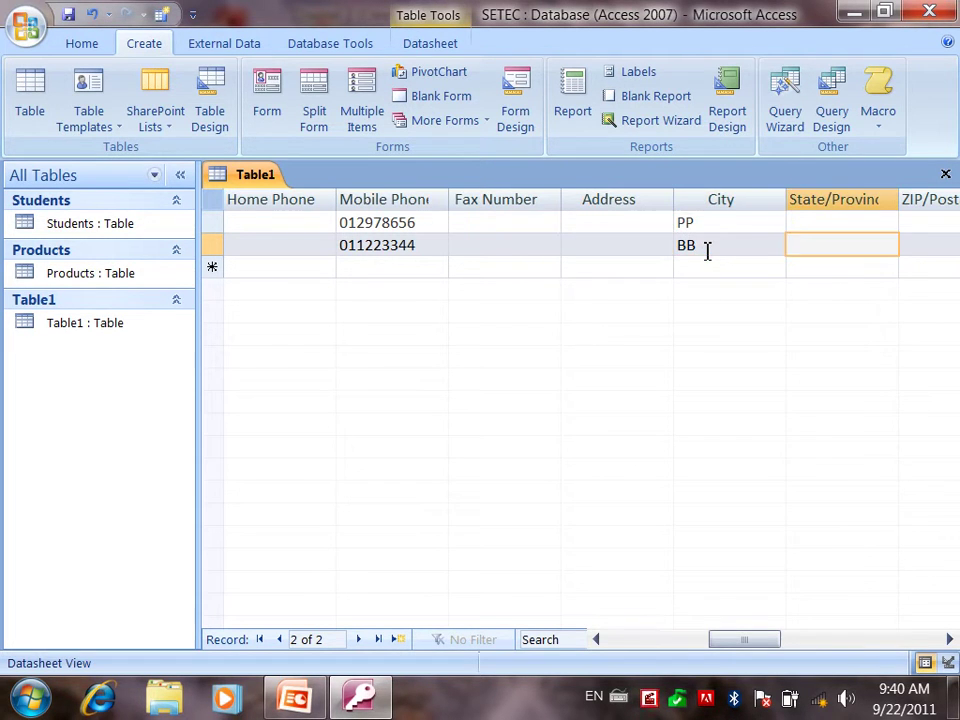
pyautogui.press('Home')
pyautogui.press('Down')
pyautogui.press('Tab')
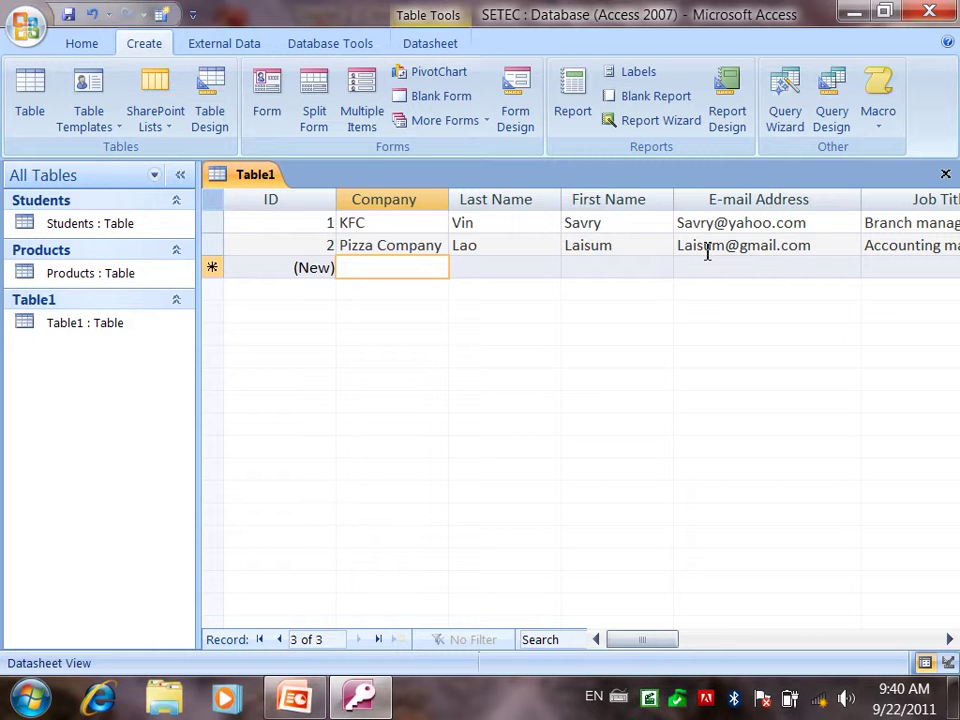
# - Enter company PTC with the contact's last name, first name and e-mail address
pyautogui.write('PTC')
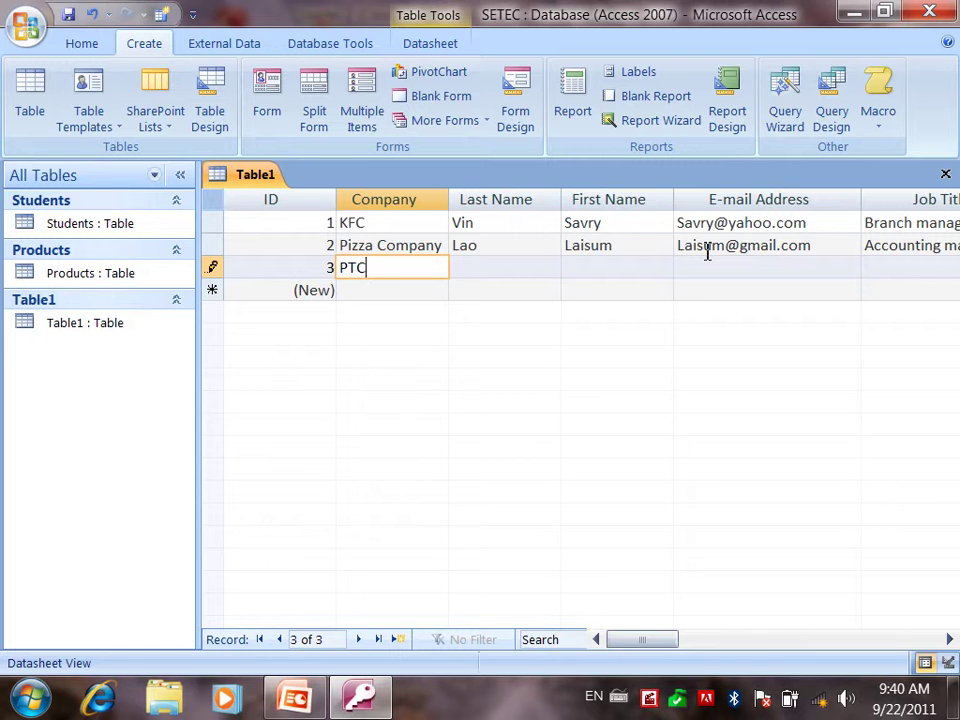
pyautogui.press('Tab')
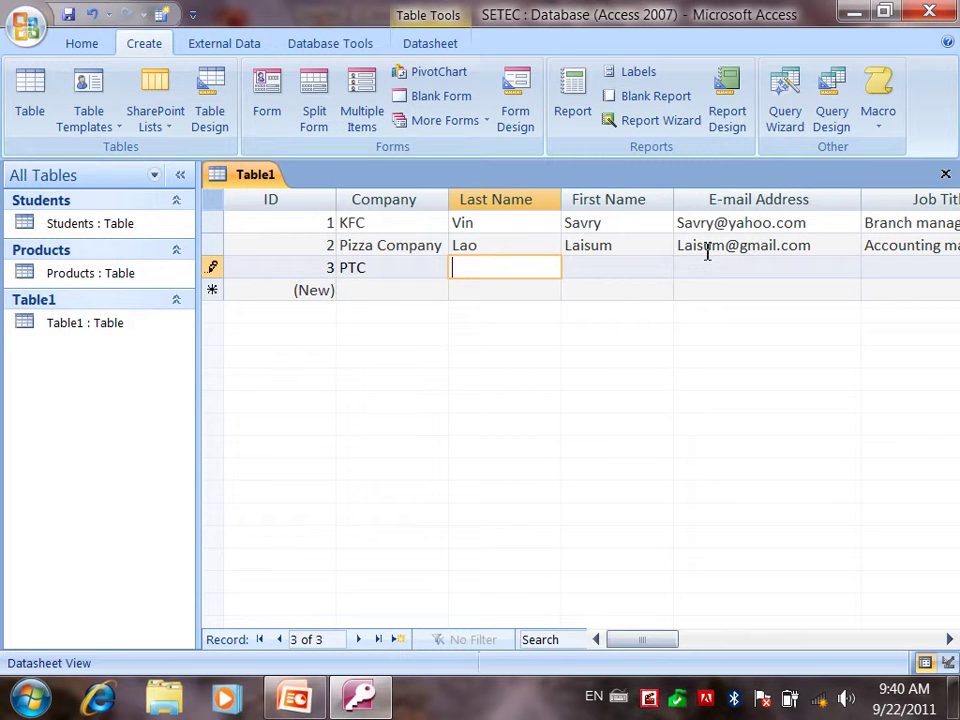
pyautogui.press('Tab')
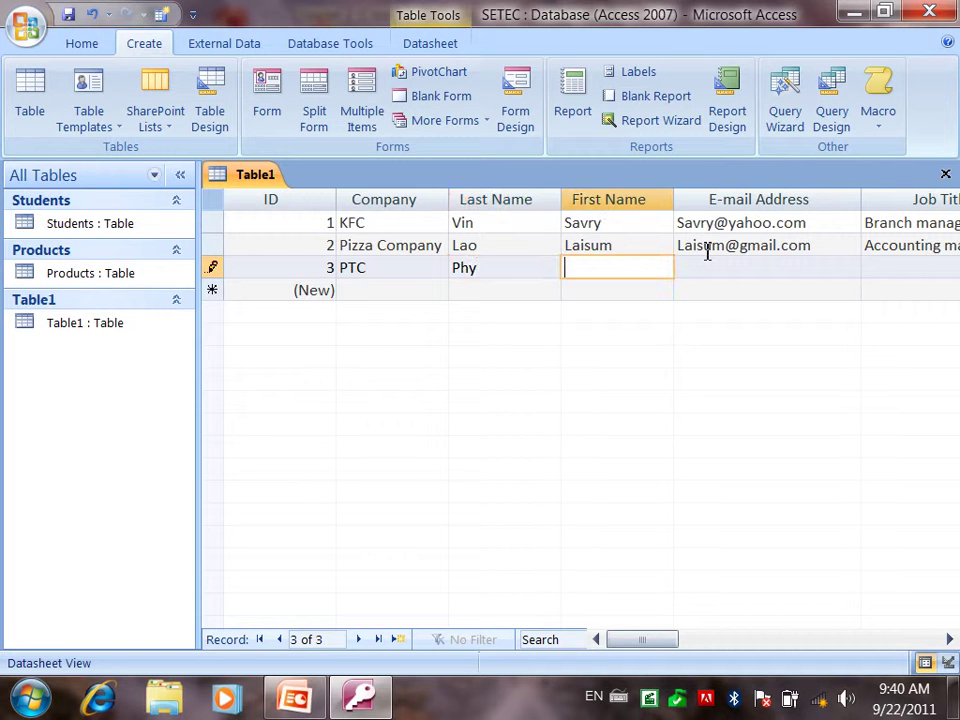
pyautogui.press('Tab')
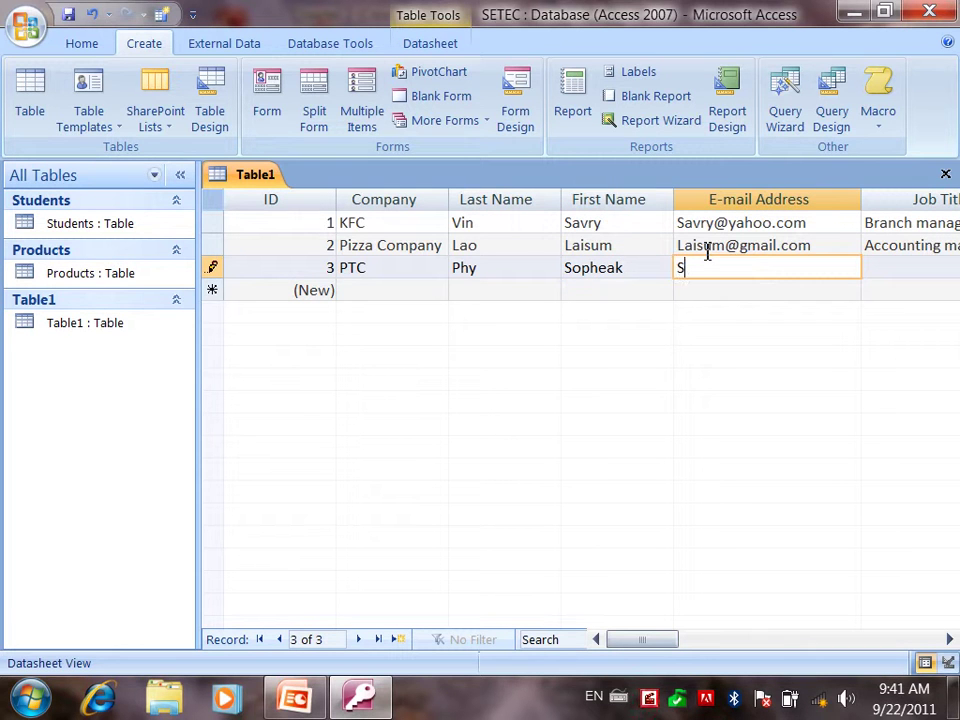
pyautogui.press('Tab')
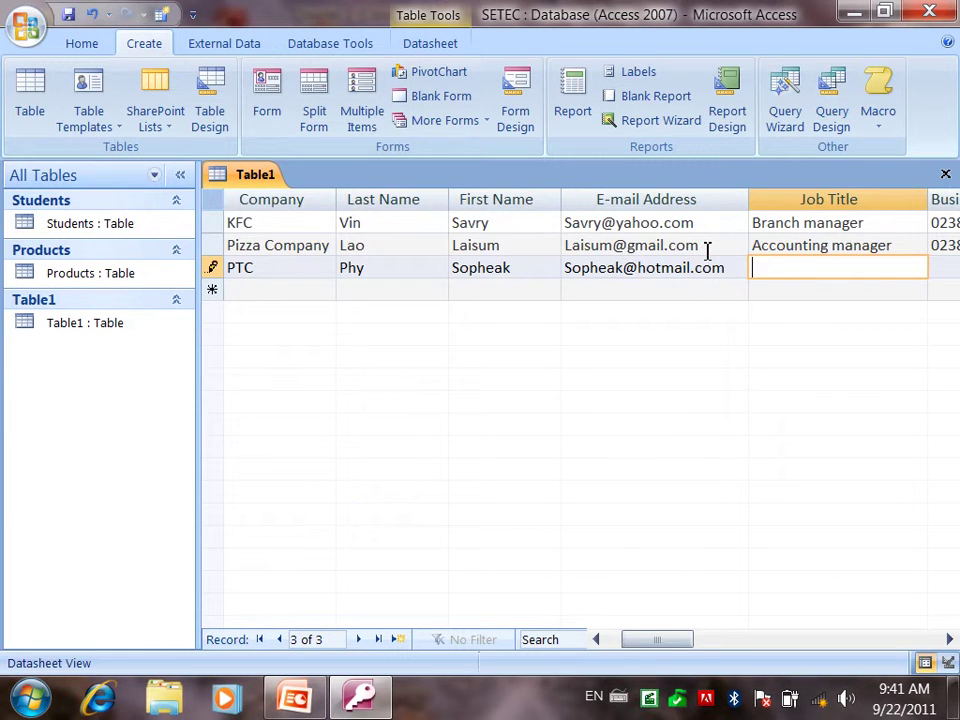
# - Set the job title Marketing Manager and enter the business and mobile phone numbers
pyautogui.write('Marketing Manager')
pyautogui.press('Tab')
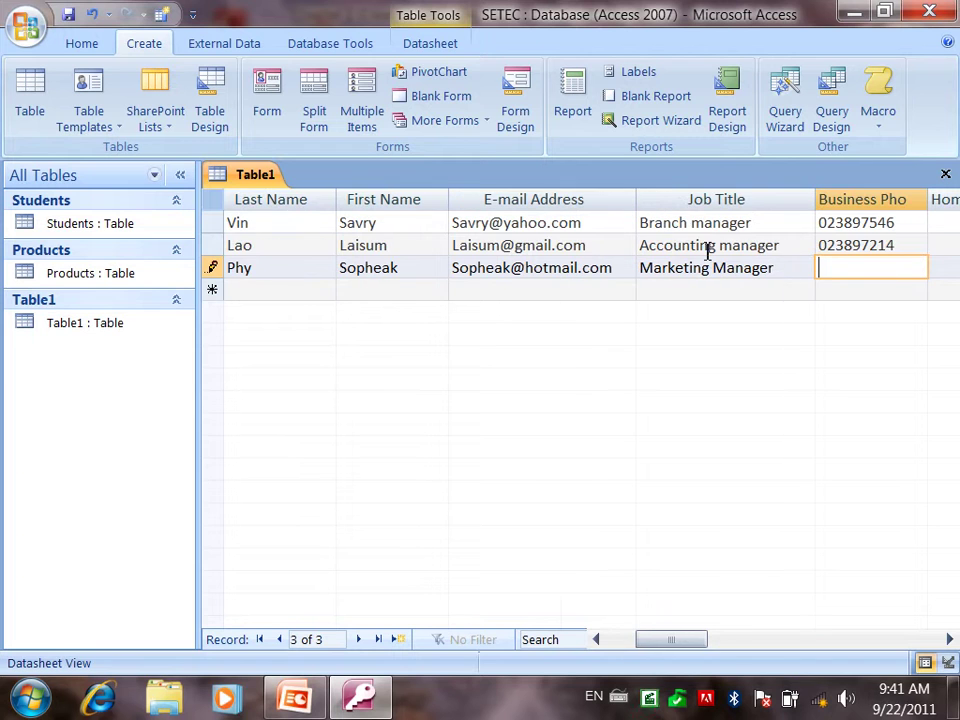
pyautogui.press('Tab')
pyautogui.press('Tab')
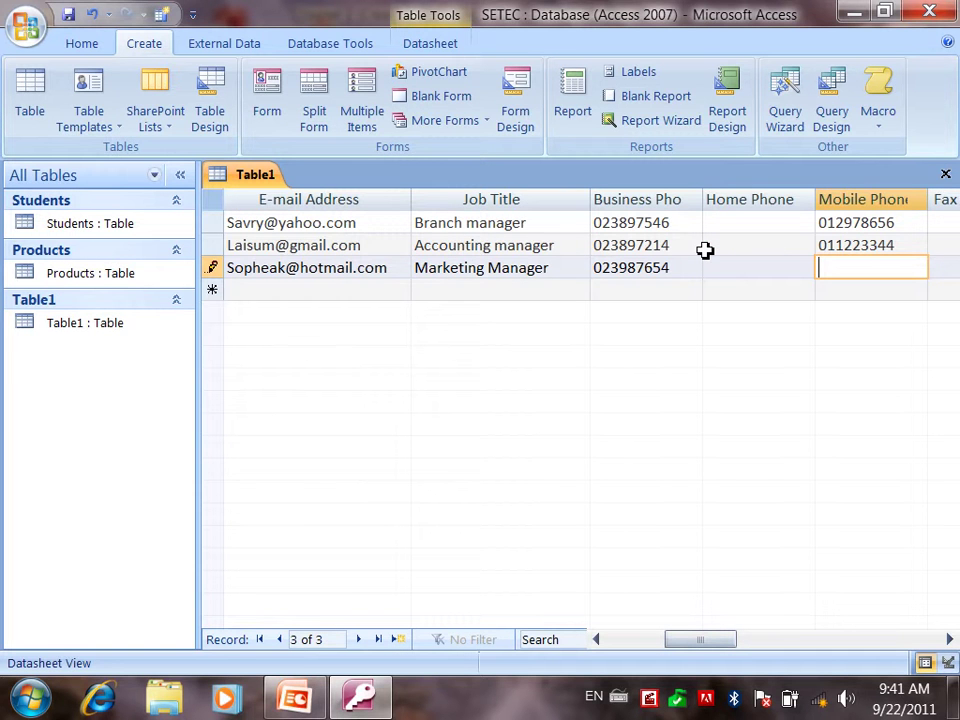
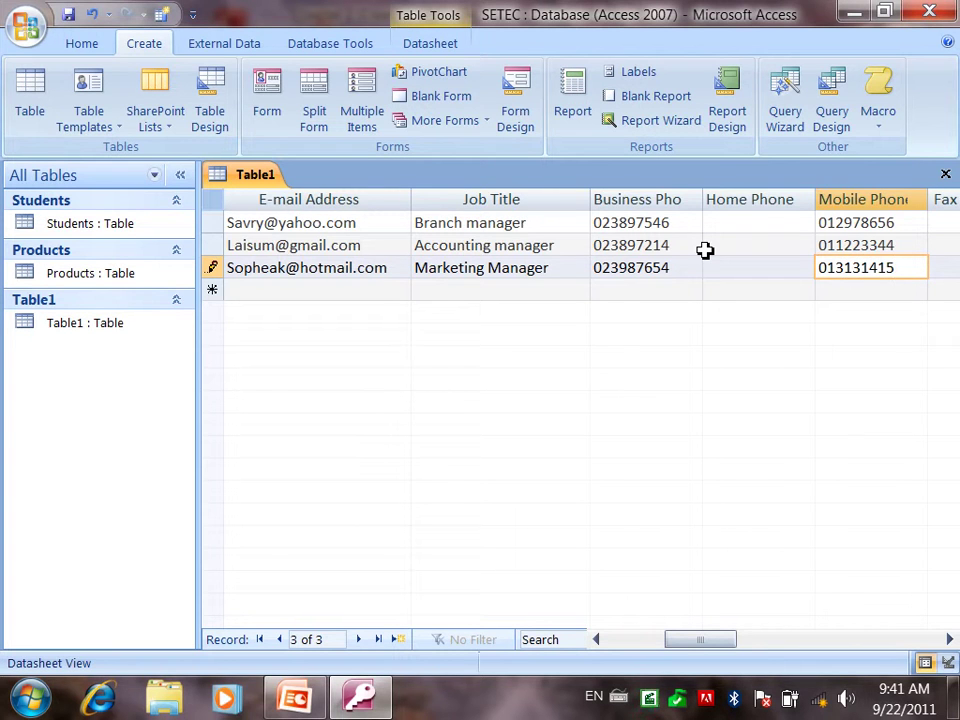
# - Enter city SR and save the PTC record, moving to a new row
pyautogui.press('Tab')
pyautogui.press('Tab')
pyautogui.press('Tab')
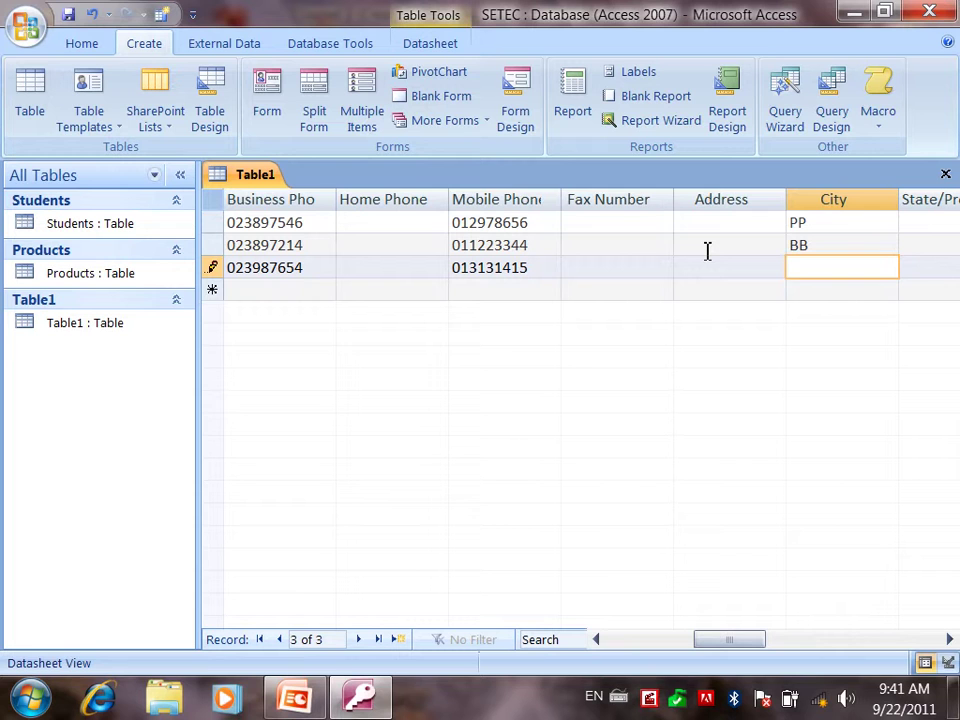
pyautogui.write('SR')
pyautogui.press('Tab')
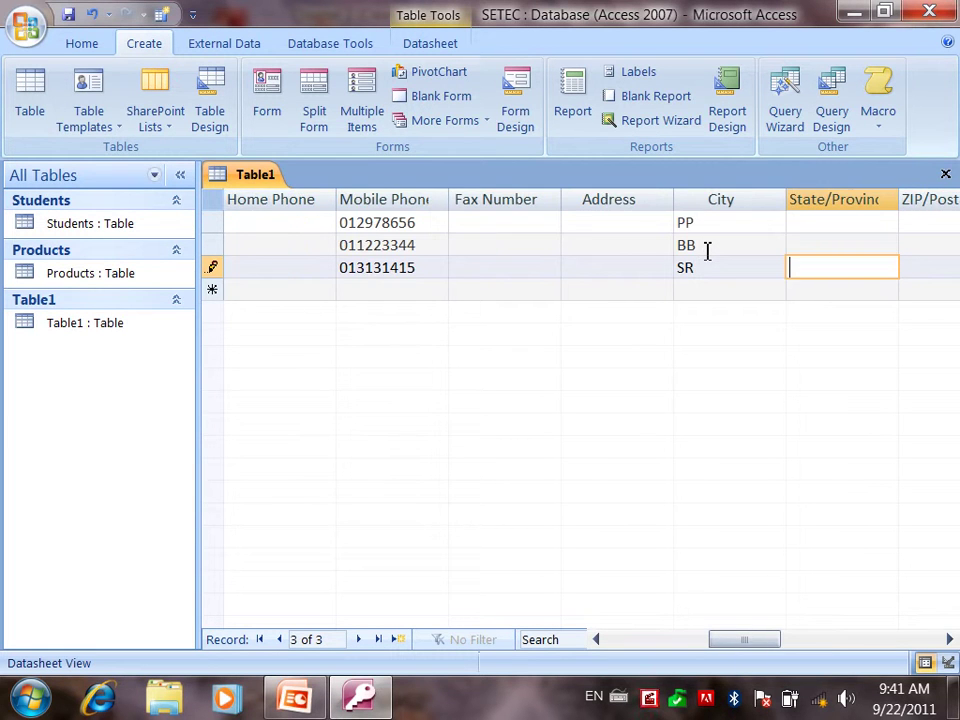
pyautogui.press('Home')
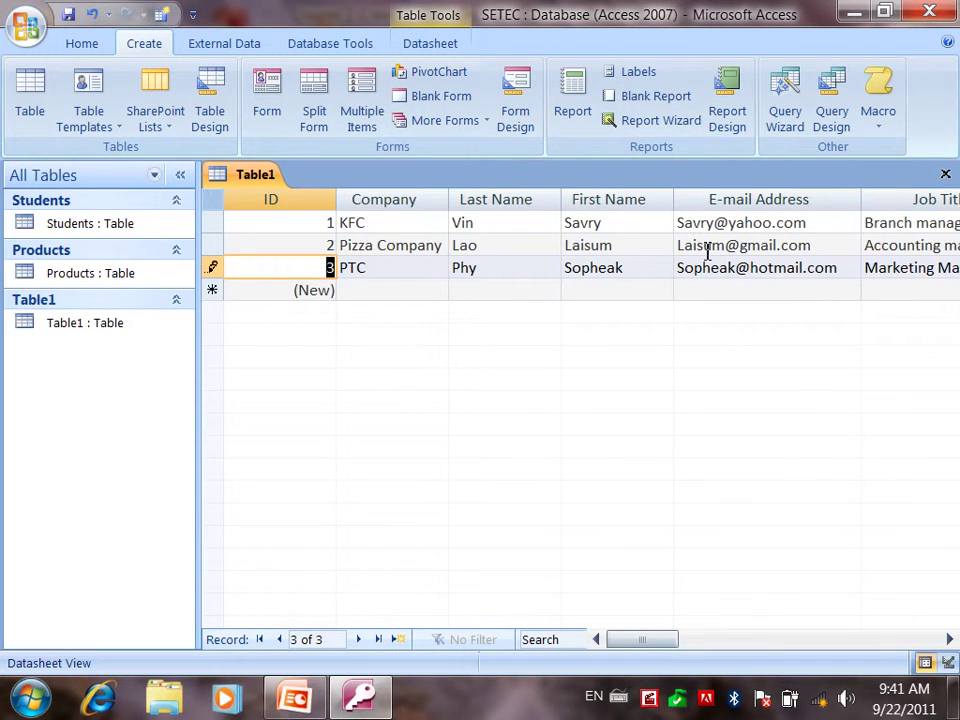
pyautogui.press('Down')
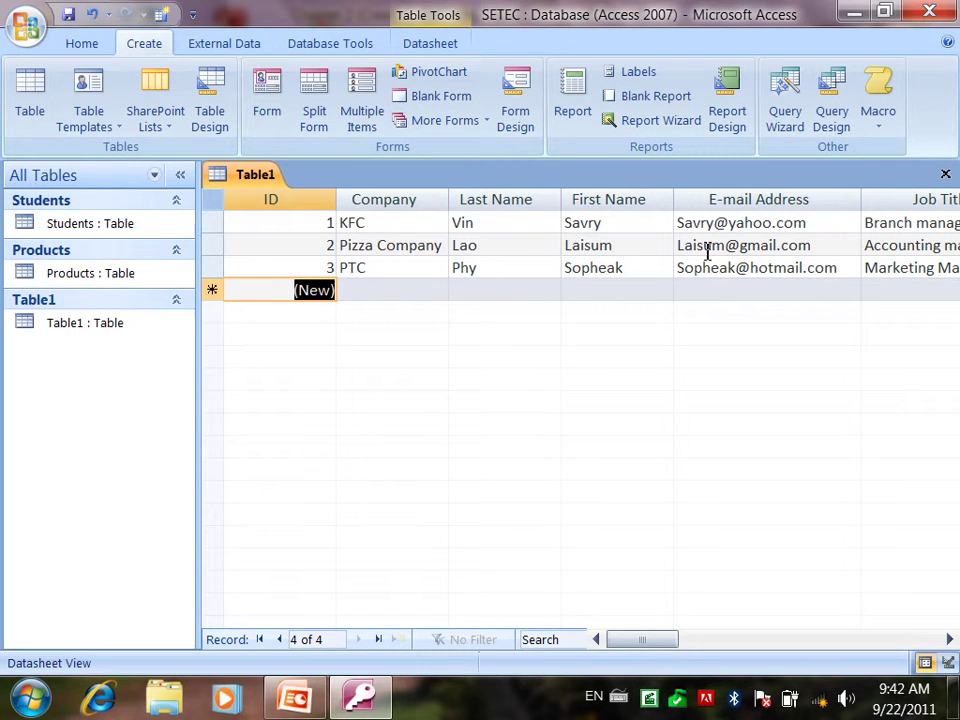
# - Enter company Cintry with the contact's last name, first name and e-mail address
pyautogui.press('Tab')
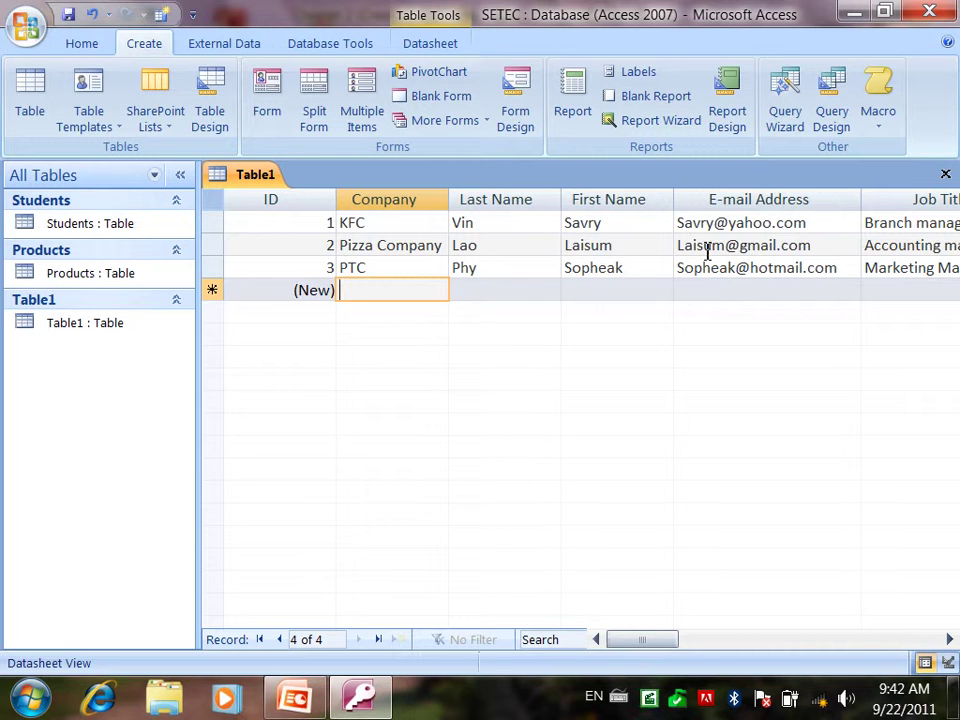
pyautogui.write('Cintry')
pyautogui.press('Tab')
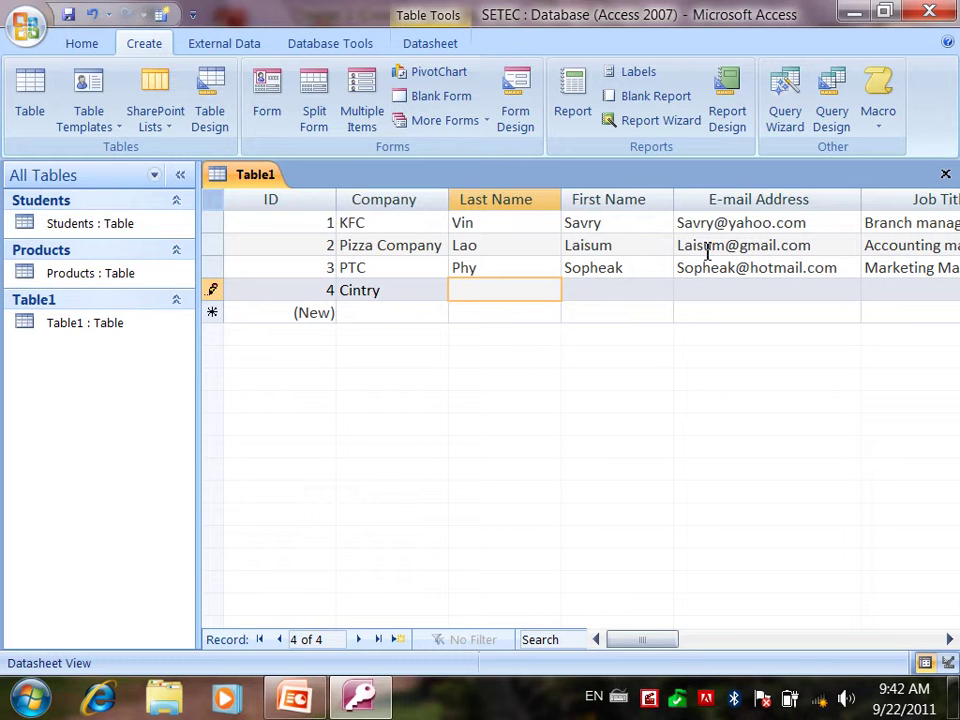
pyautogui.press('Tab')
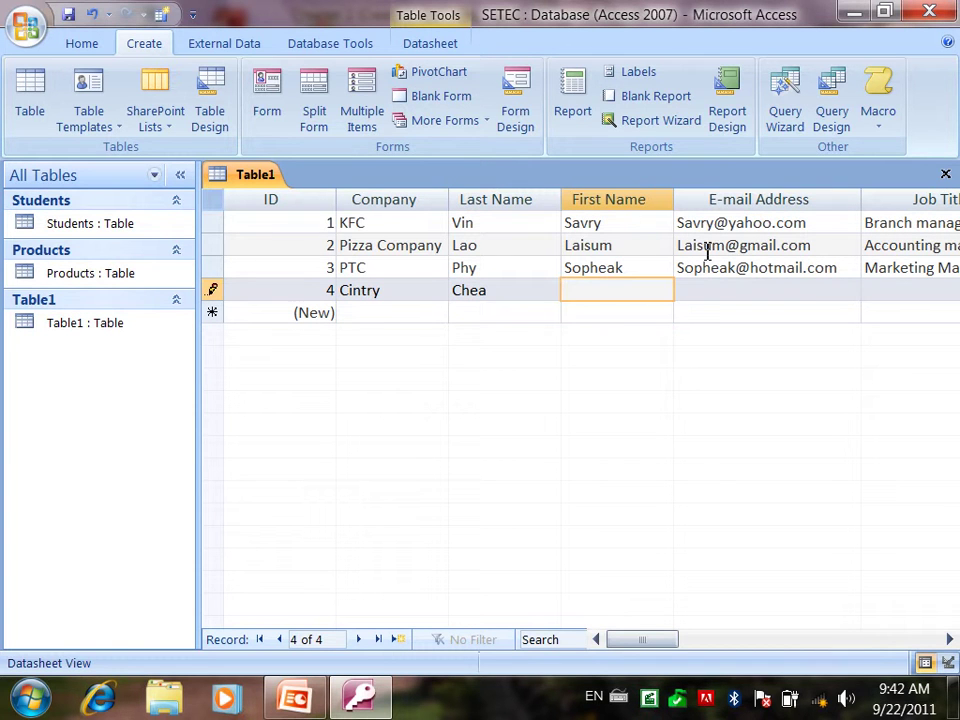
pyautogui.press('Tab')
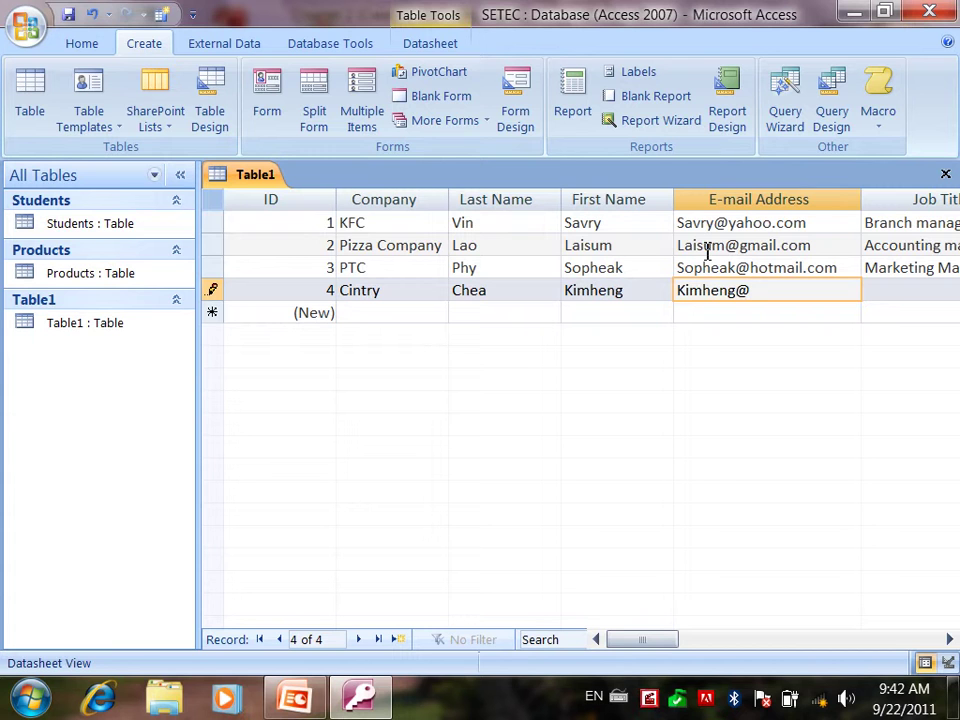
# - Set the job title HR Manager and enter the business phone number
pyautogui.press('Tab')
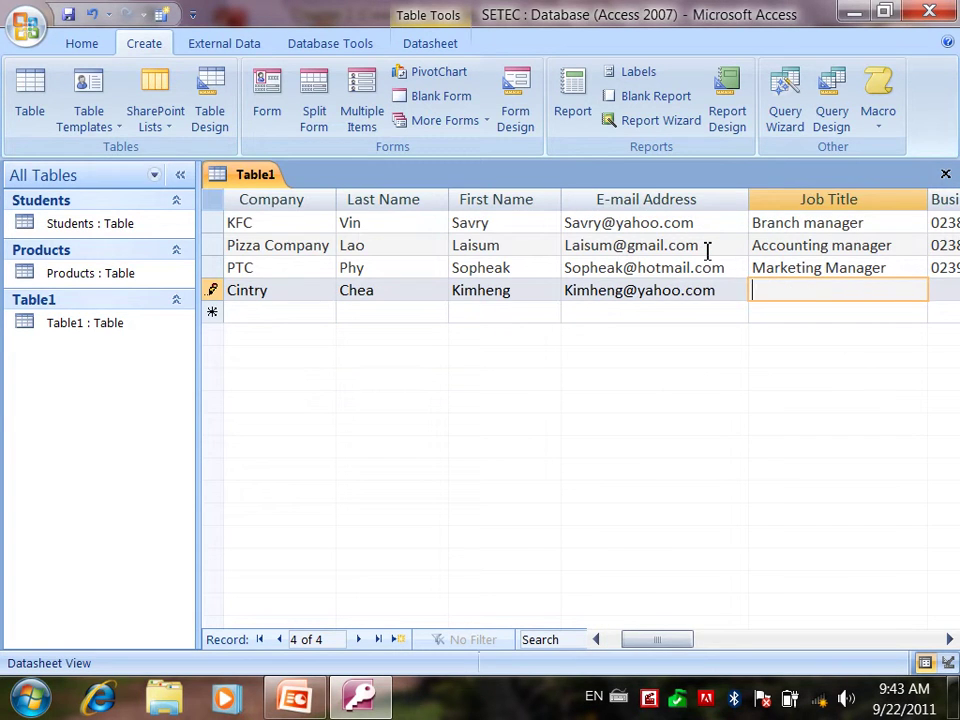
pyautogui.write('HR Manager')
pyautogui.press('Tab')
pyautogui.write('023')
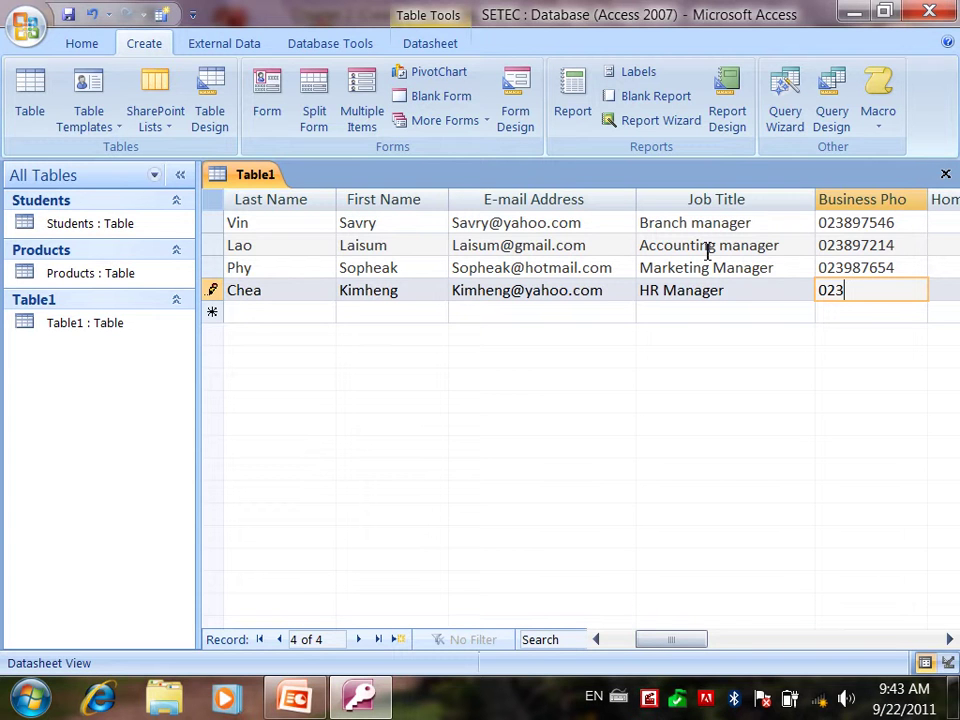
pyautogui.write('456789')
pyautogui.press('Tab')
pyautogui.press('Tab')
# - Enter and correct the mobile phone number, then save the Cintry record and start a new one
pyautogui.write('011')
pyautogui.press('Tab')
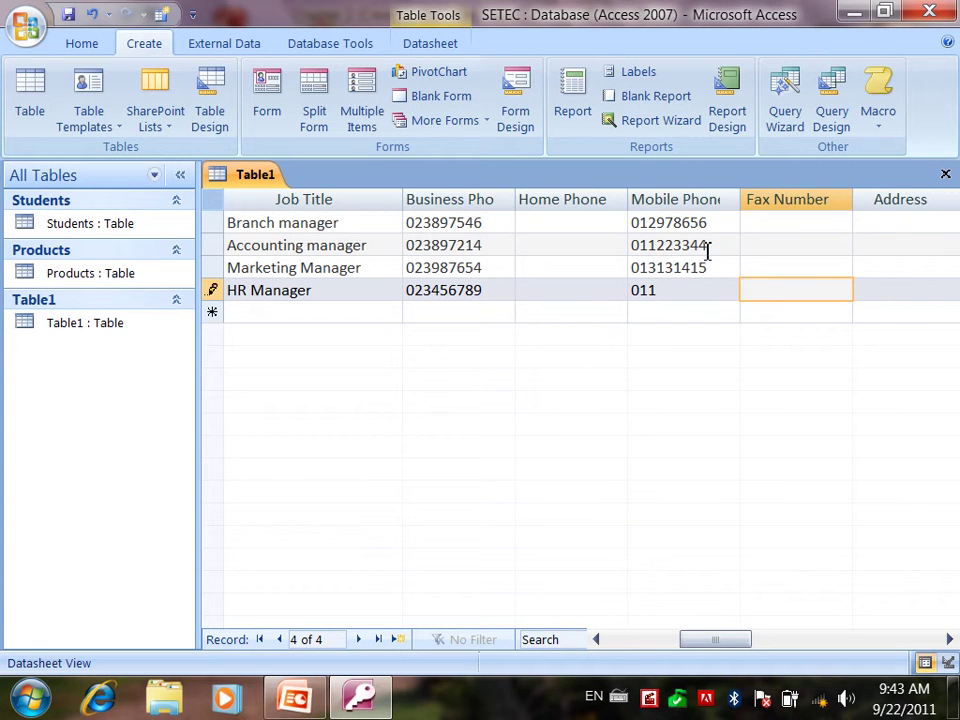
pyautogui.hotkey('shift', 'Tab')
pyautogui.write('1')
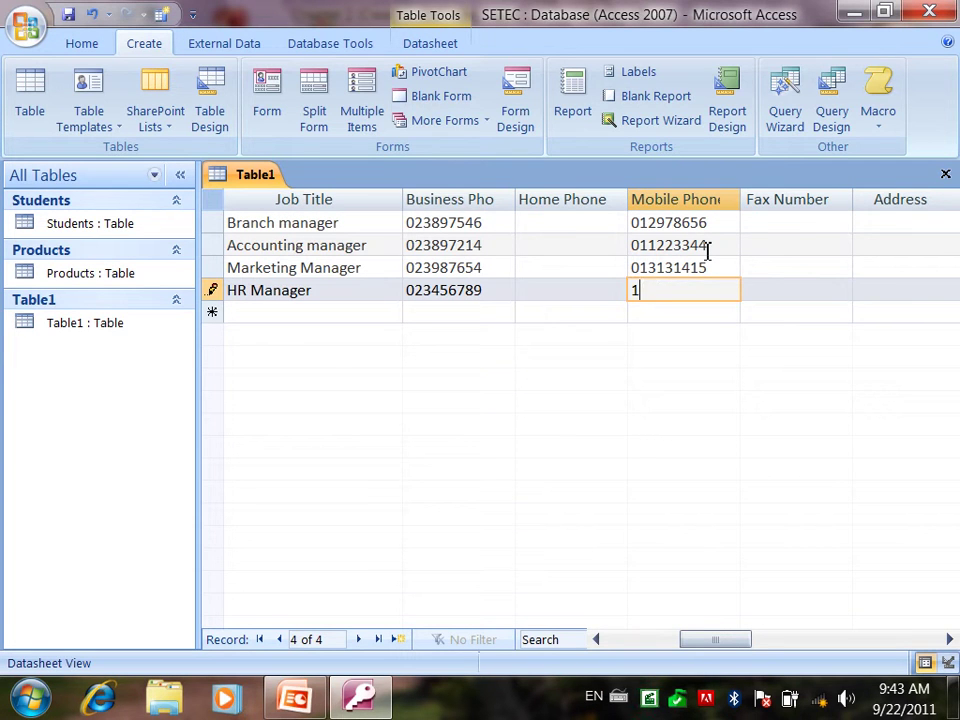
pyautogui.press('BackSpace')
pyautogui.write('0112223344')
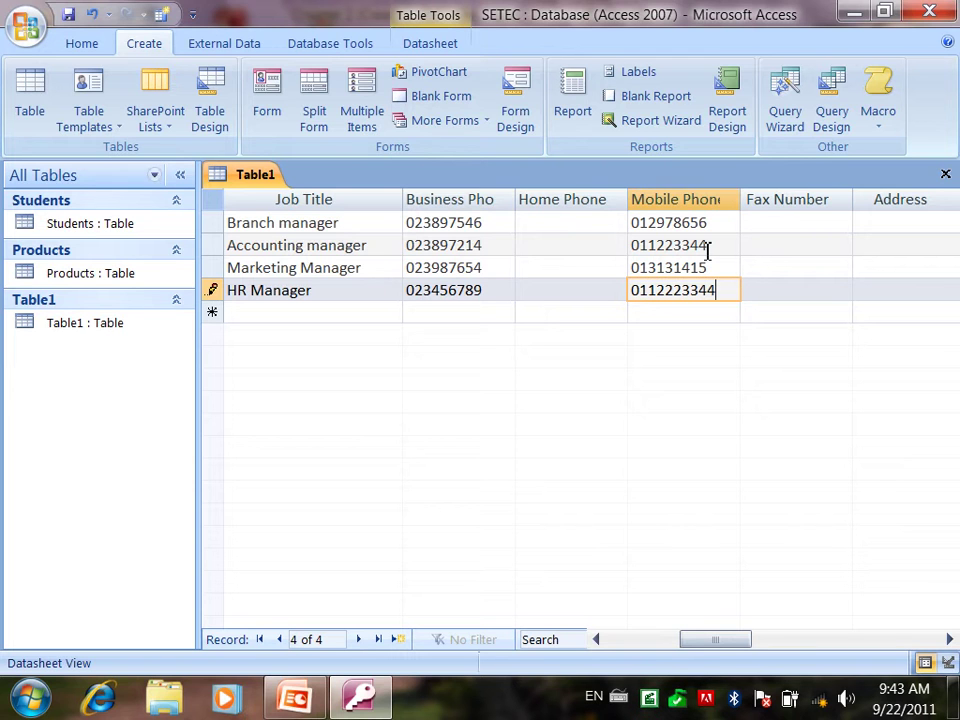
pyautogui.press('BackSpace')
pyautogui.press('Tab')
pyautogui.press('Home')
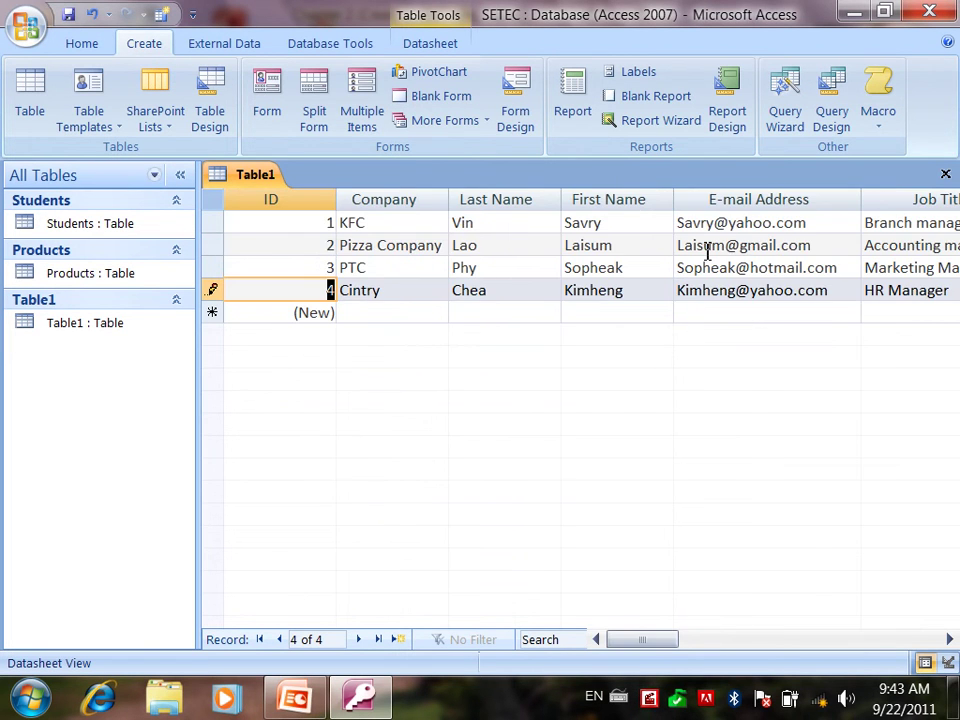
pyautogui.press('Down')
pyautogui.press('Tab')
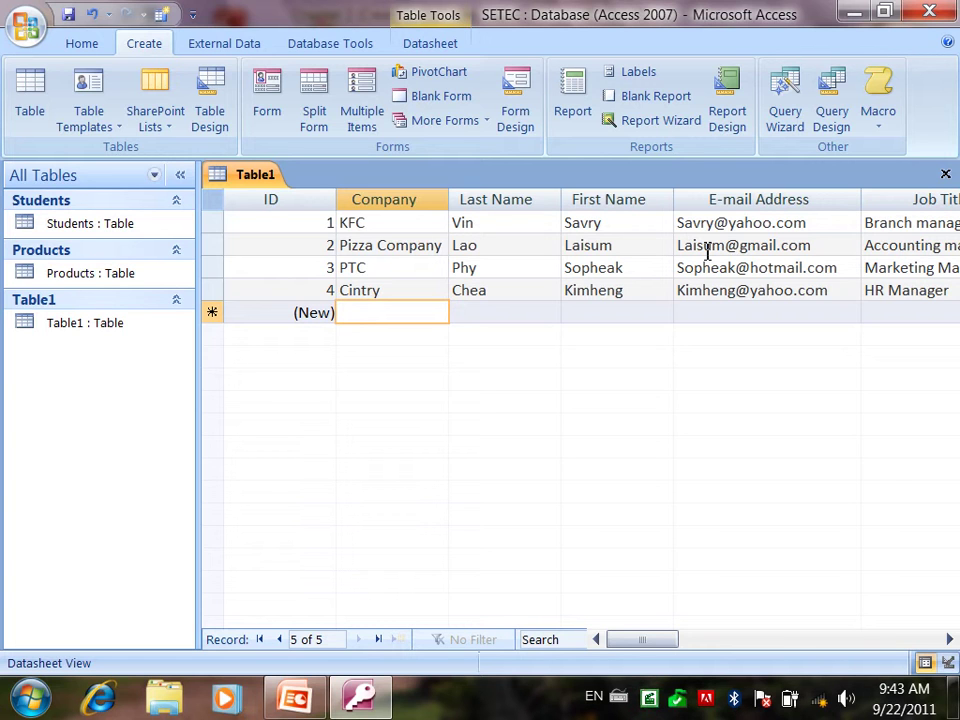
# - Enter Smart Mobile as the new record's company name
pyautogui.write('Smart')
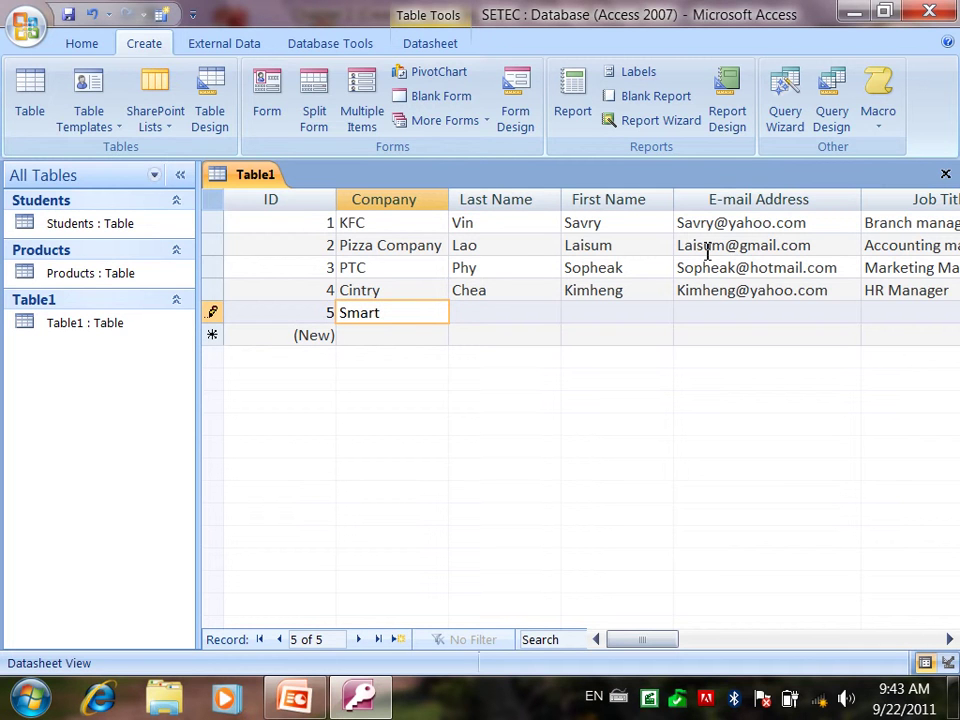
pyautogui.write(' B')
pyautogui.press('BackSpace')
pyautogui.write('Mod')
pyautogui.press('BackSpace')
pyautogui.write('bile')
pyautogui.press('Tab')
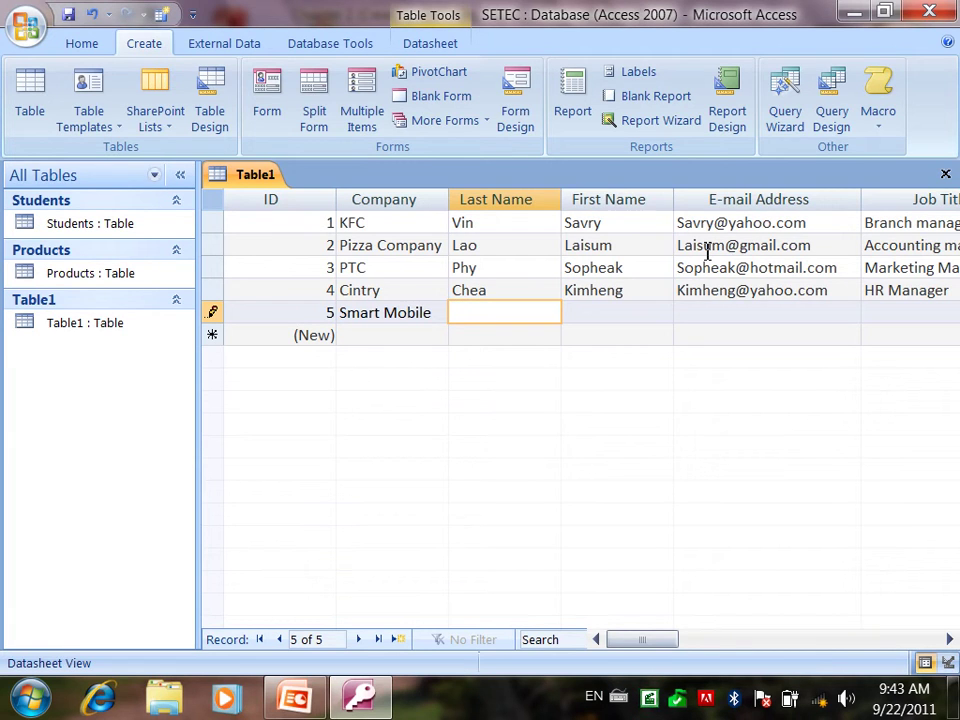
# - Fill in the contact's last name, first name and e-mail address
pyautogui.press('Tab')
pyautogui.press('Tab')
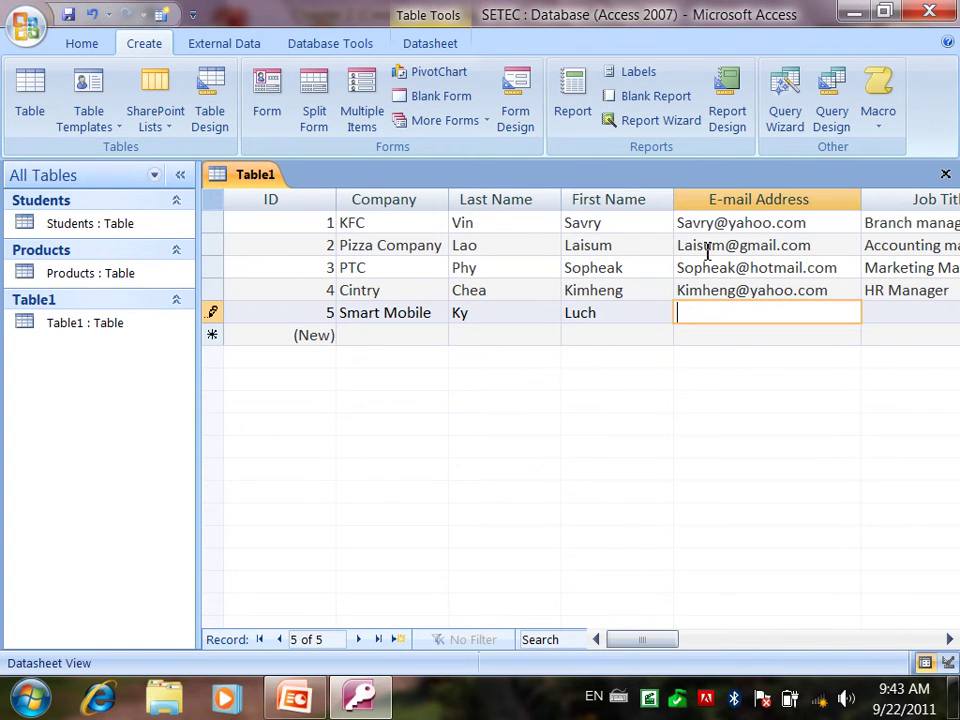
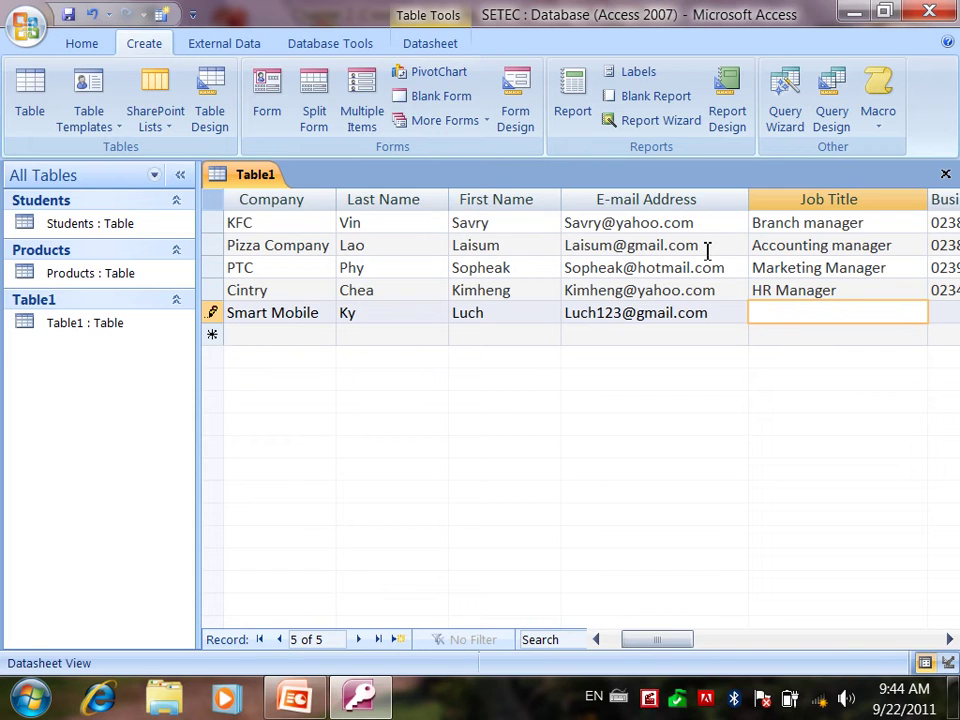
# - Set the job title to Sales manager and enter the contact's two phone numbers
pyautogui.write('Sales manager')
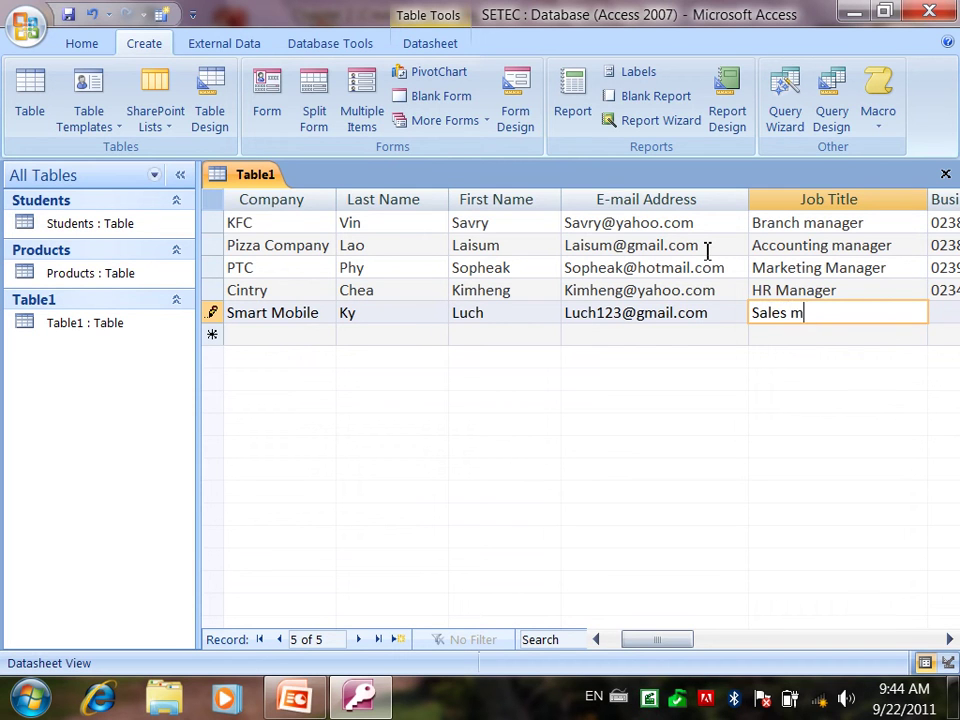
pyautogui.press('Tab')
pyautogui.press('Tab')
pyautogui.press('Tab')
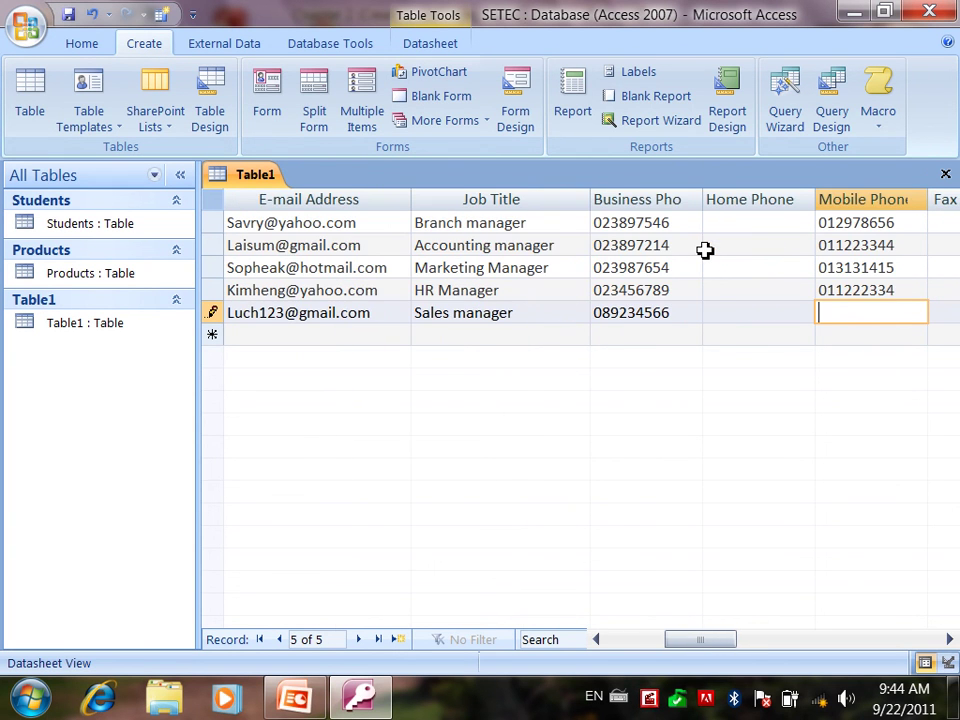
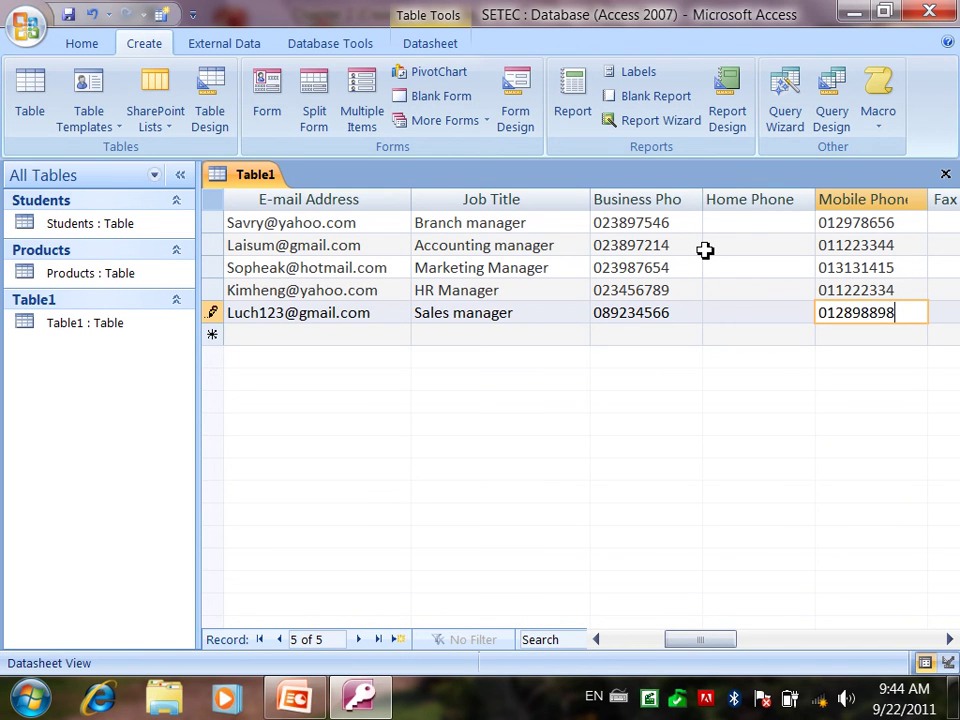
pyautogui.press('Tab')
pyautogui.press('Tab')
pyautogui.press('Tab')
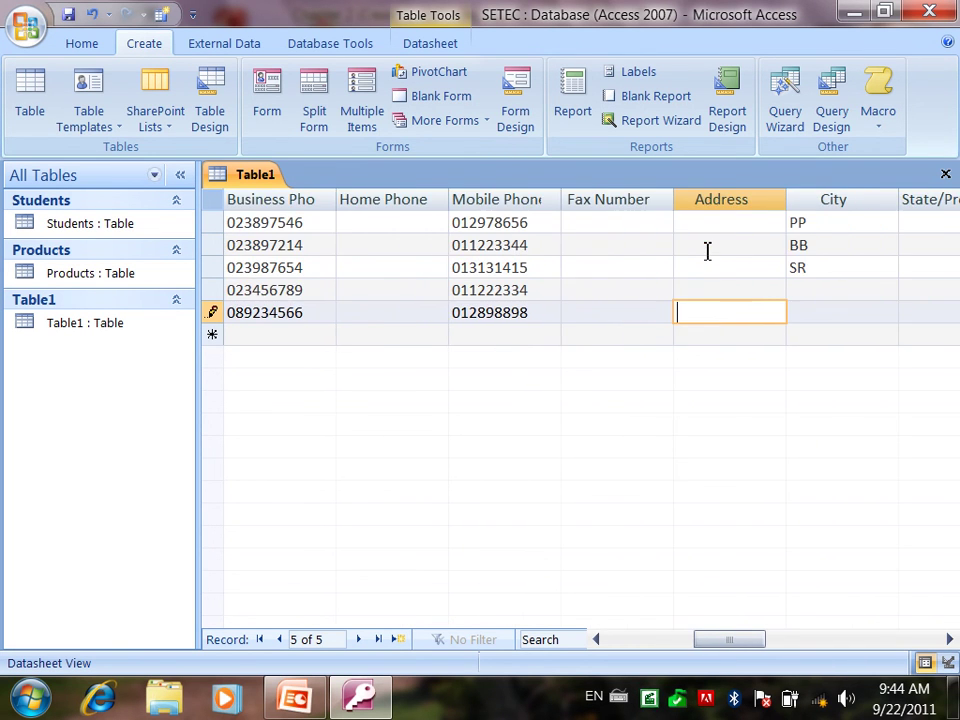
# - Set Cintry's city to KD and the Smart Mobile contact's city to TK
pyautogui.press('Up')
pyautogui.write('KD')
pyautogui.press('Down')
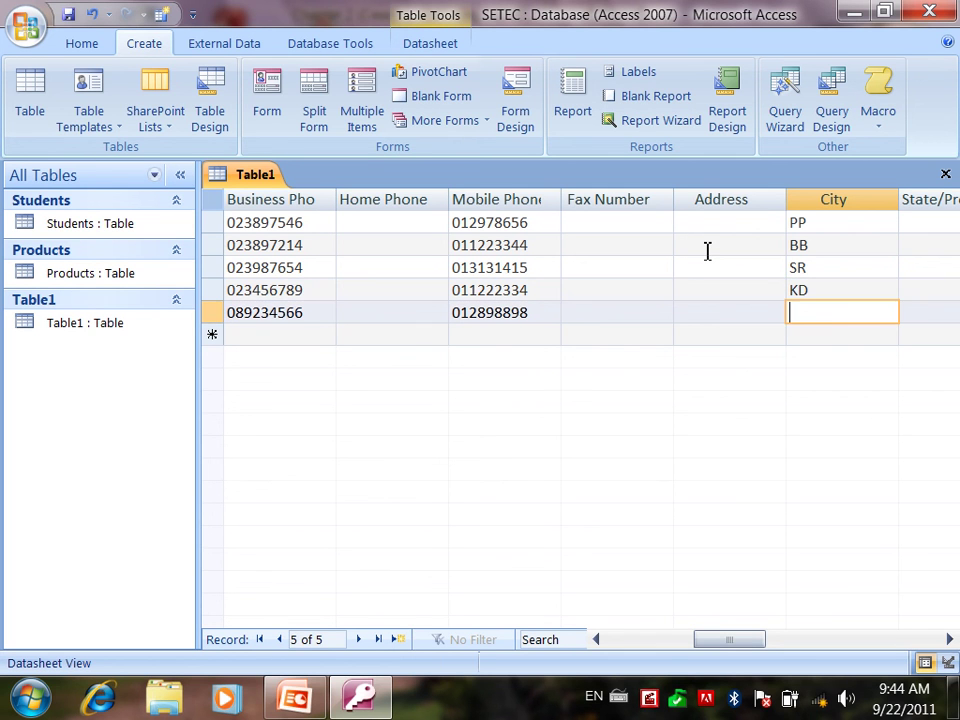
pyautogui.write('TK')
pyautogui.press('Tab')
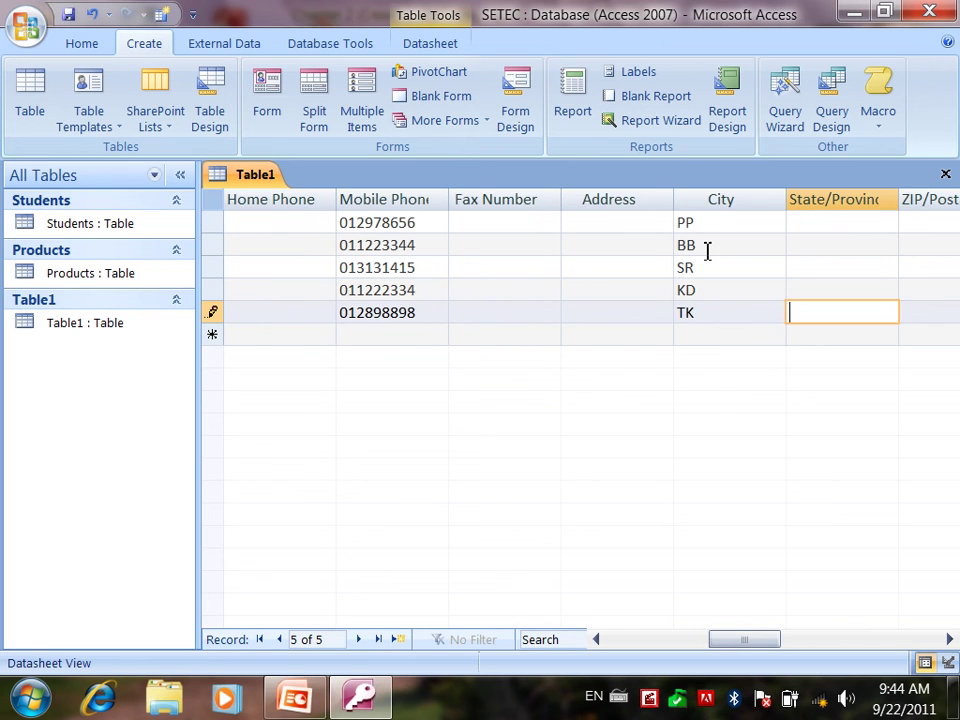
pyautogui.press('Home')
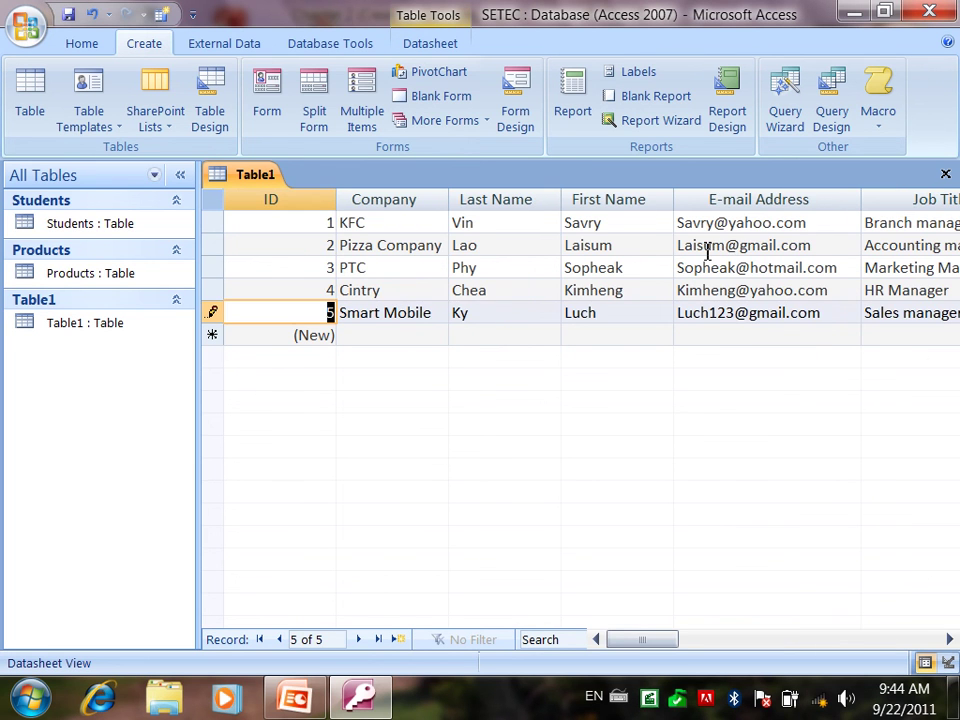